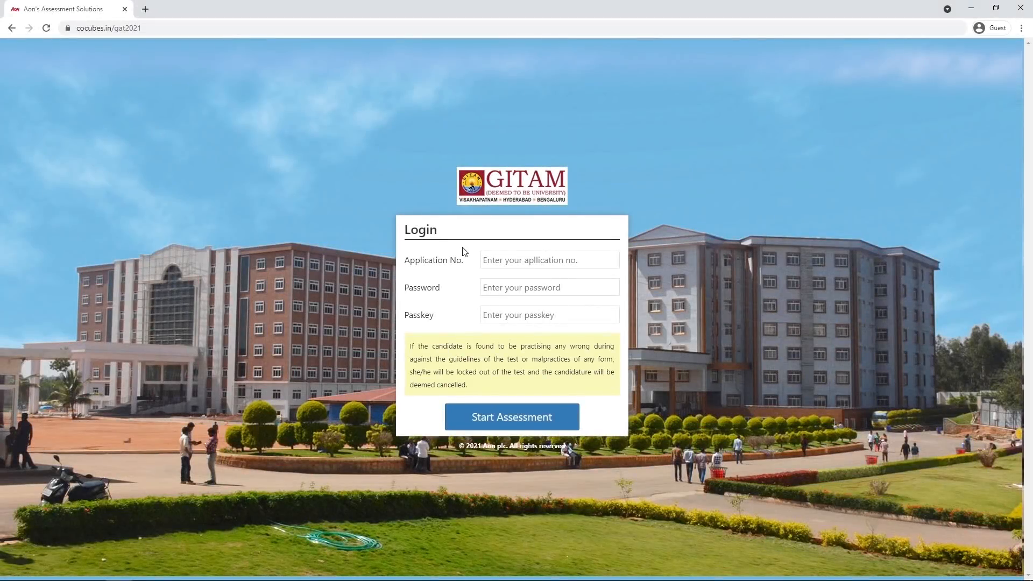
type("2")
type("••")
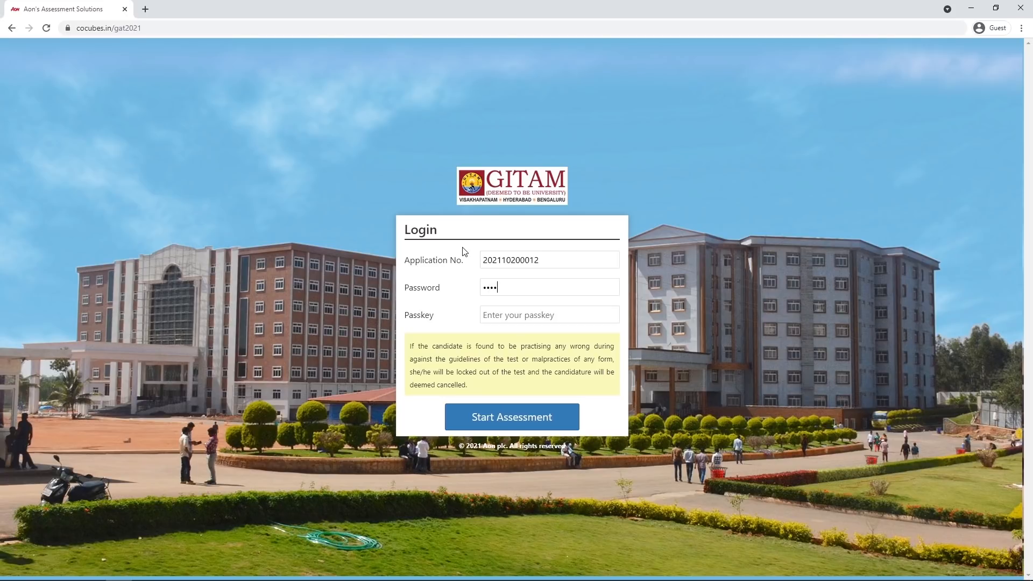
Step: Enter the application number, password and passkey and start the assessment login
key("Tab")
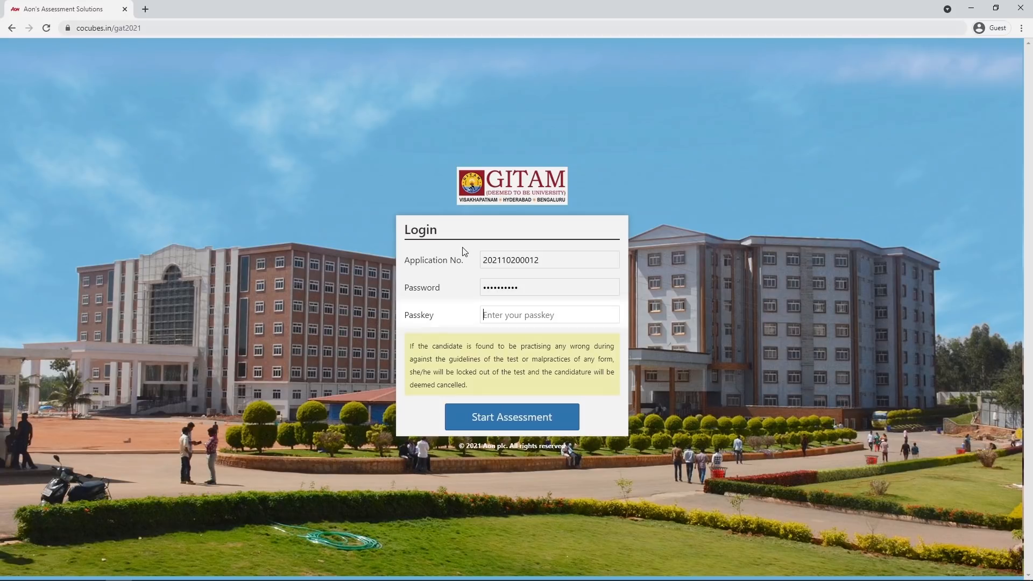
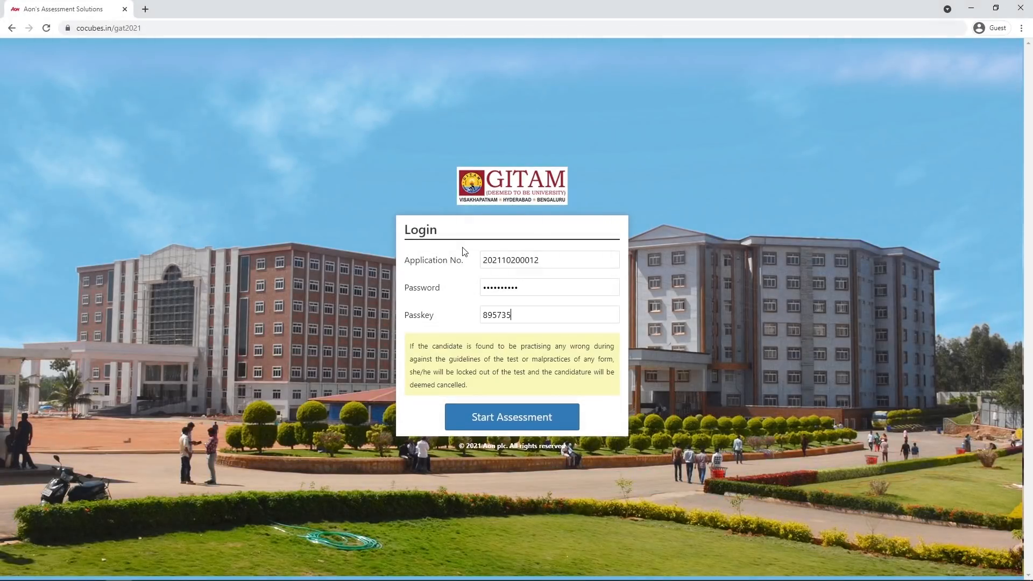
left_click(508, 418)
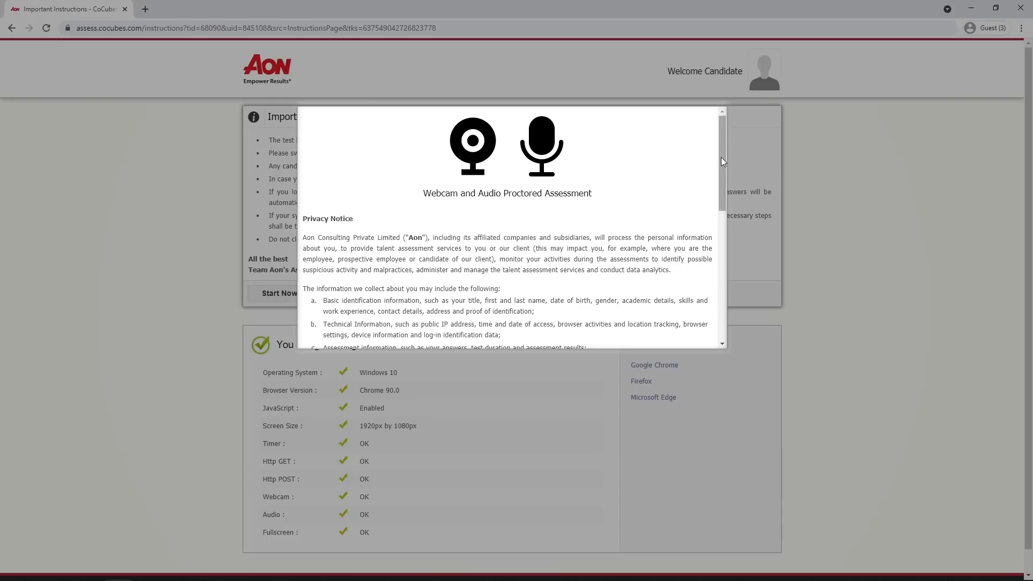
left_click_drag(721, 158, 719, 291)
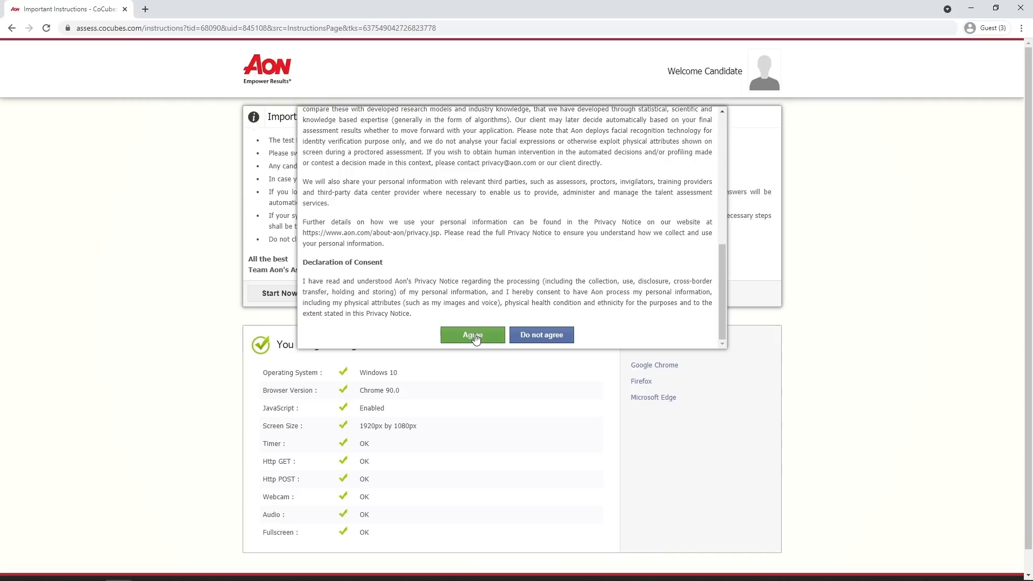
Step: Agree to the webcam and audio proctoring privacy consent
left_click(475, 337)
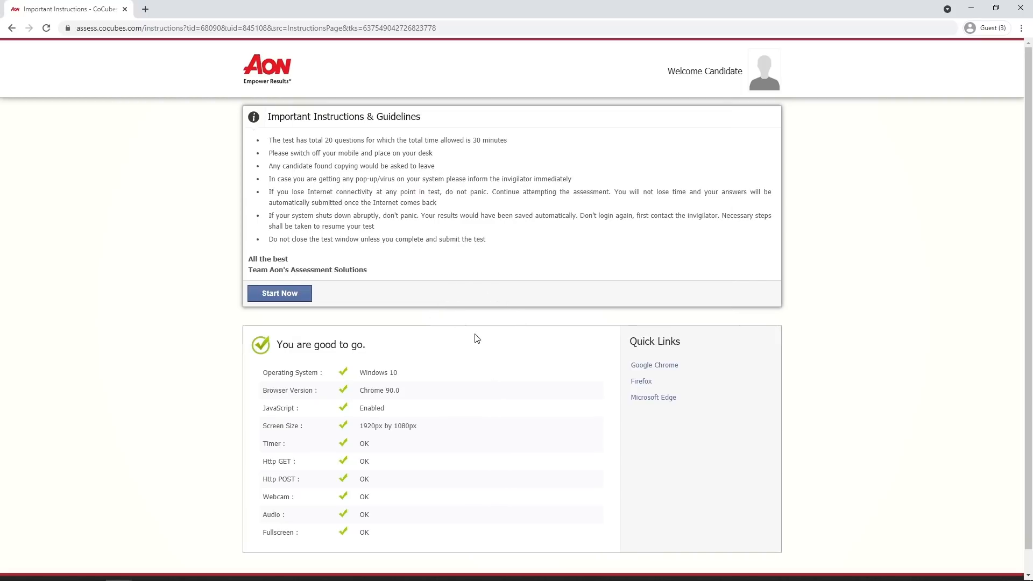
scroll(475, 338, "down", 1)
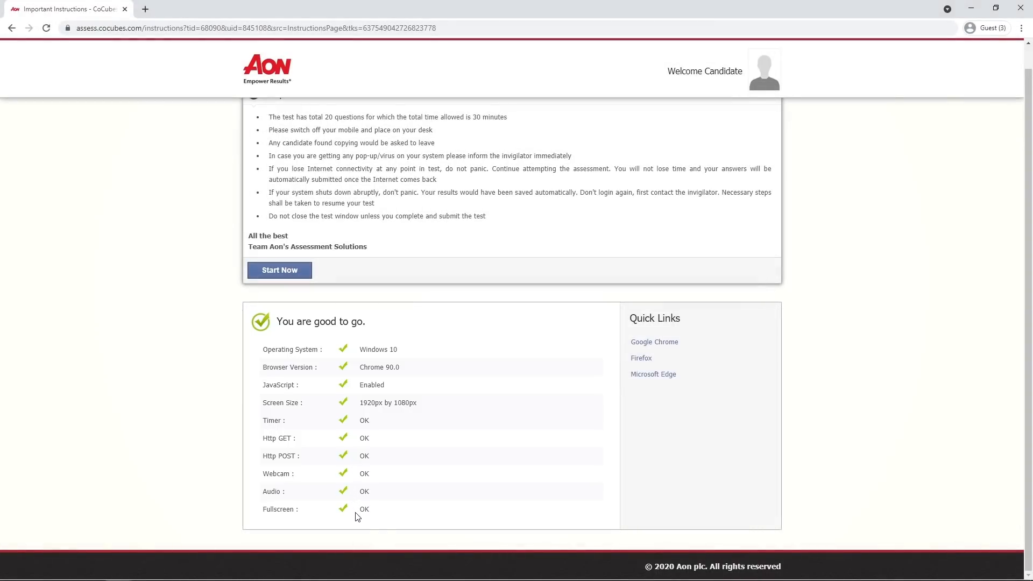
scroll(536, 342, "up", 1)
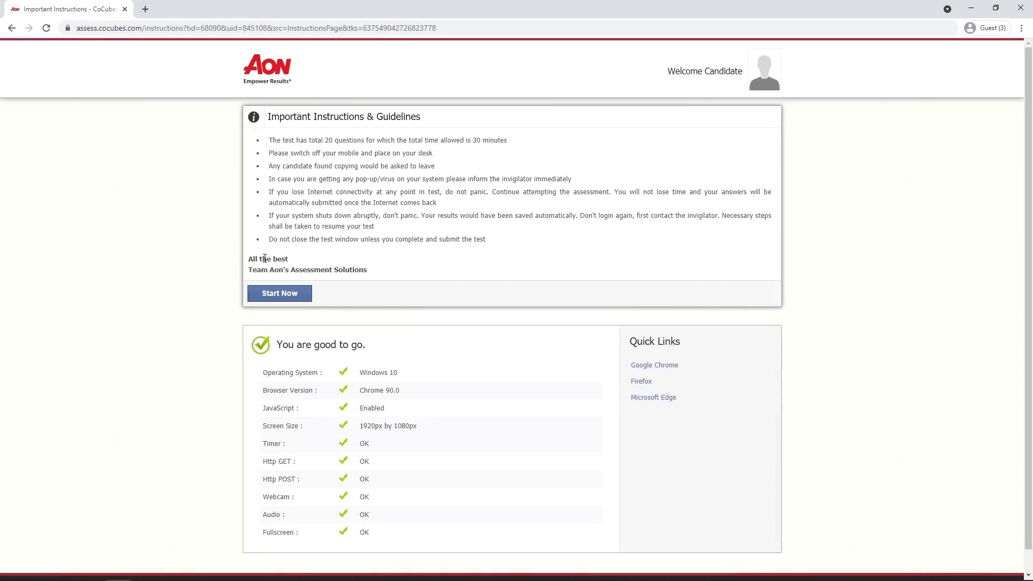
Step: Start the mock assessment from the instructions page via Start Now
left_click(279, 293)
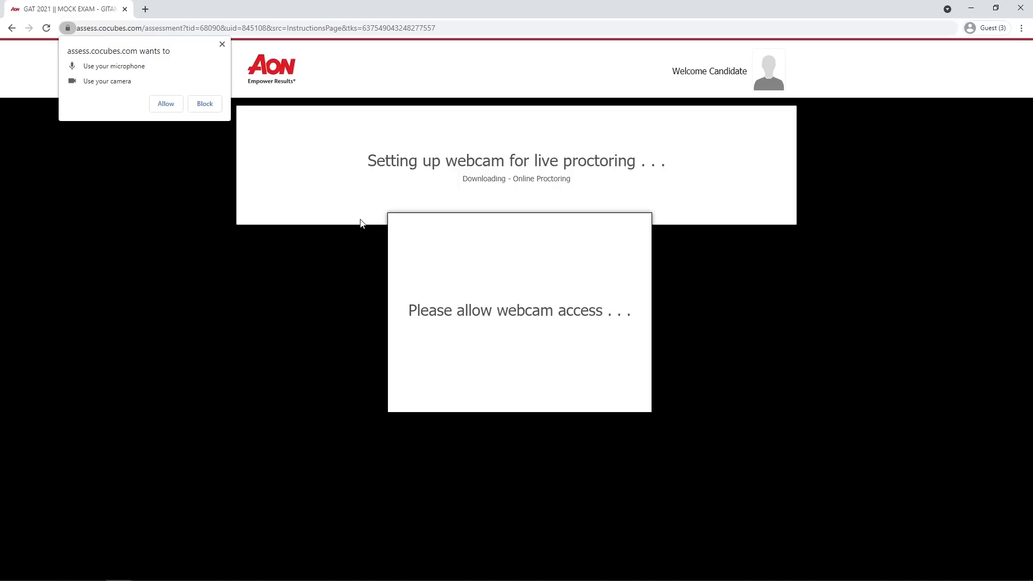
Step: Allow camera access, retake the webcam photo until the face is detected, and proceed
left_click(166, 103)
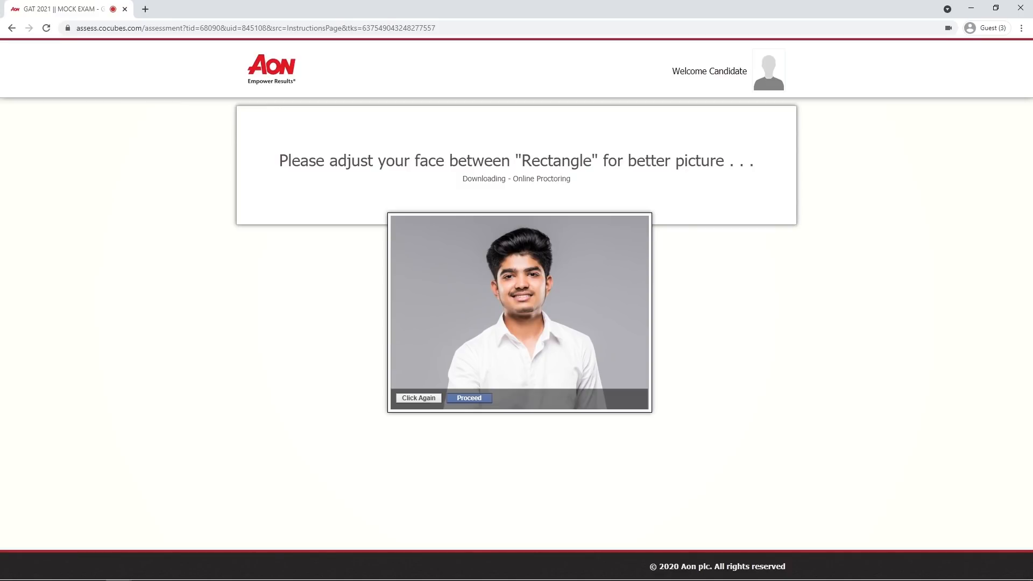
left_click(419, 398)
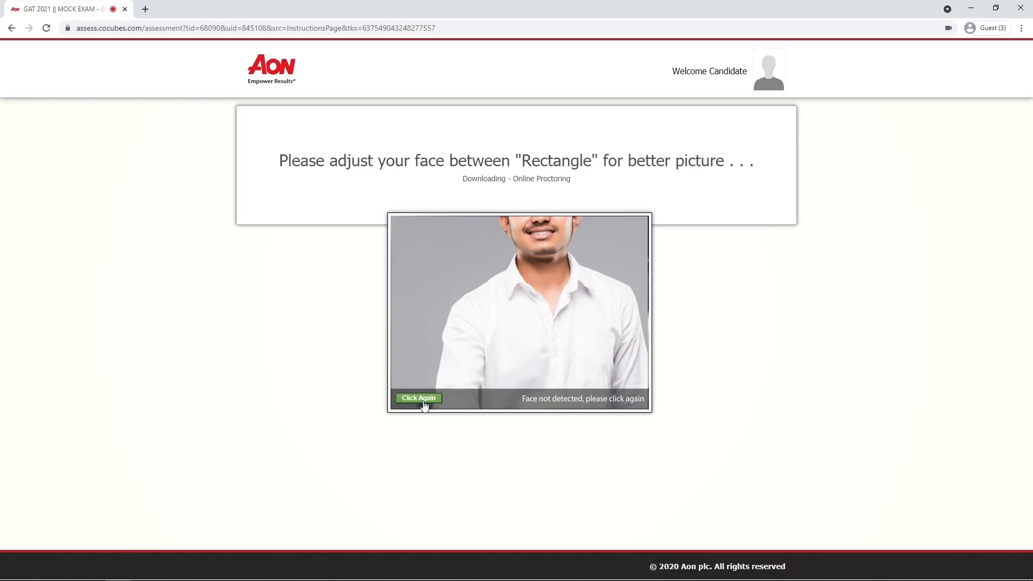
left_click(425, 401)
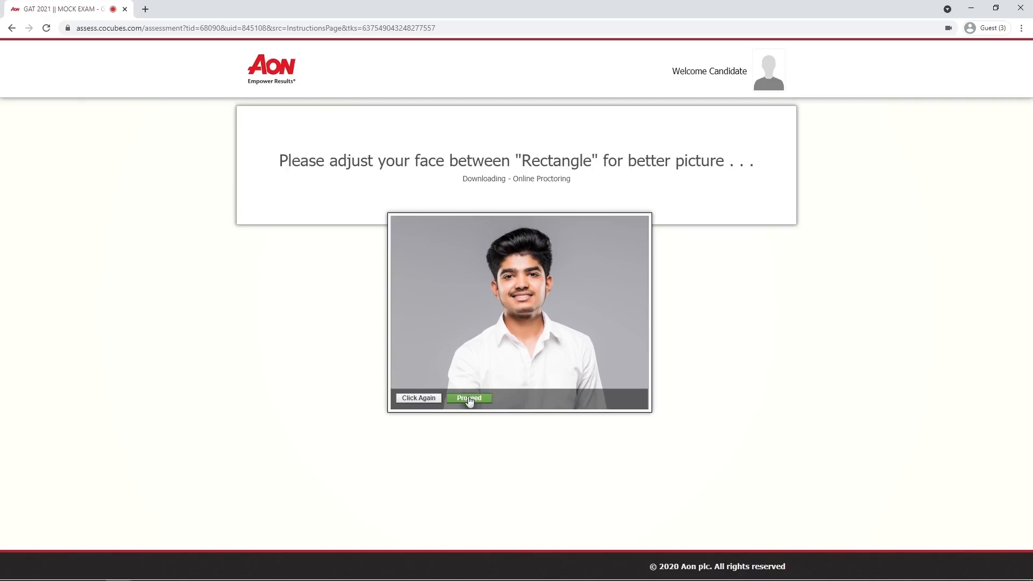
left_click(470, 400)
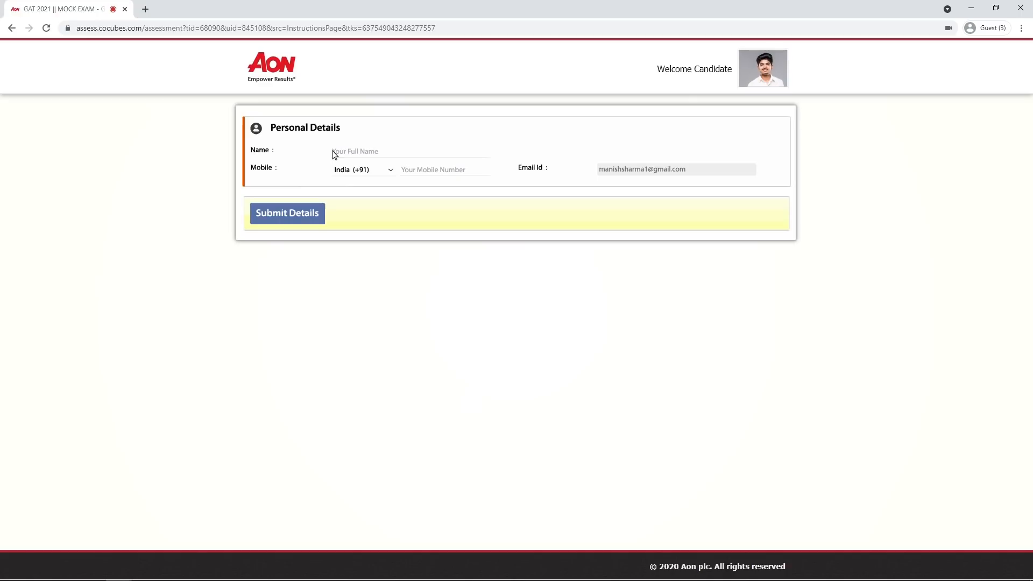
Step: Enter the name and mobile number in Personal Details and submit them
left_click(403, 171)
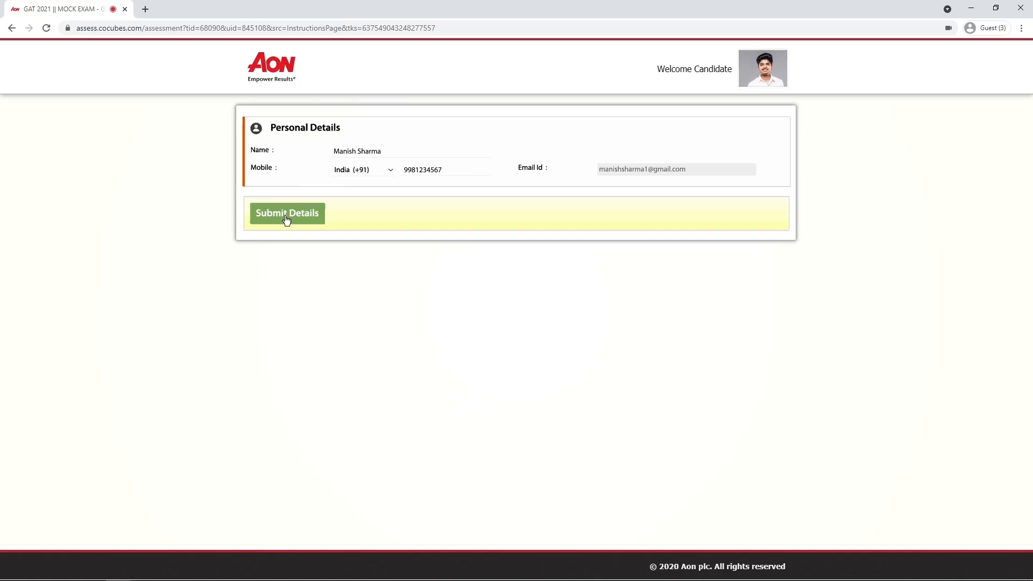
left_click(286, 215)
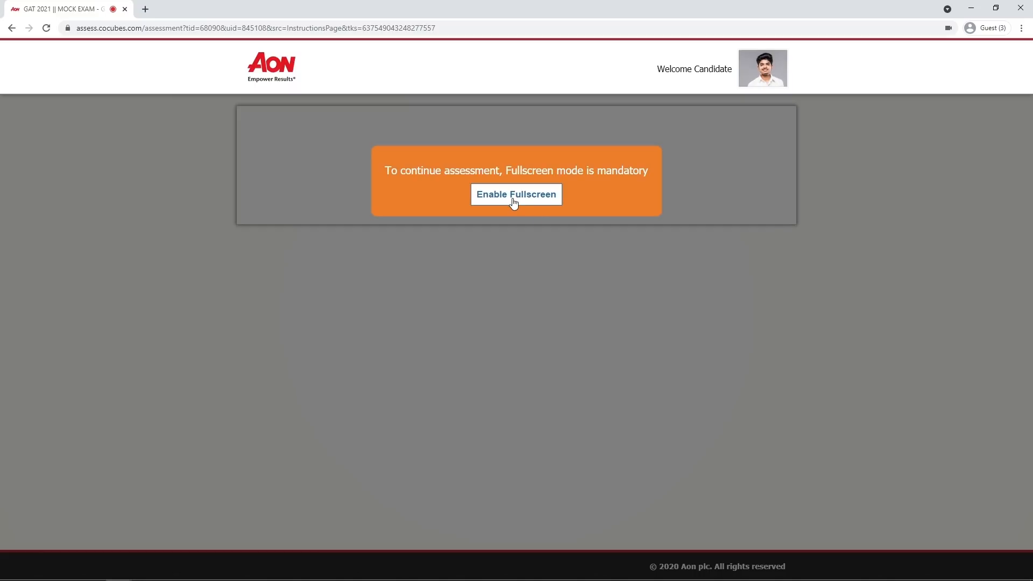
Step: Enter fullscreen, browse Sections B-D, and answer Q1 with Marie and Pierre Curie
left_click(513, 200)
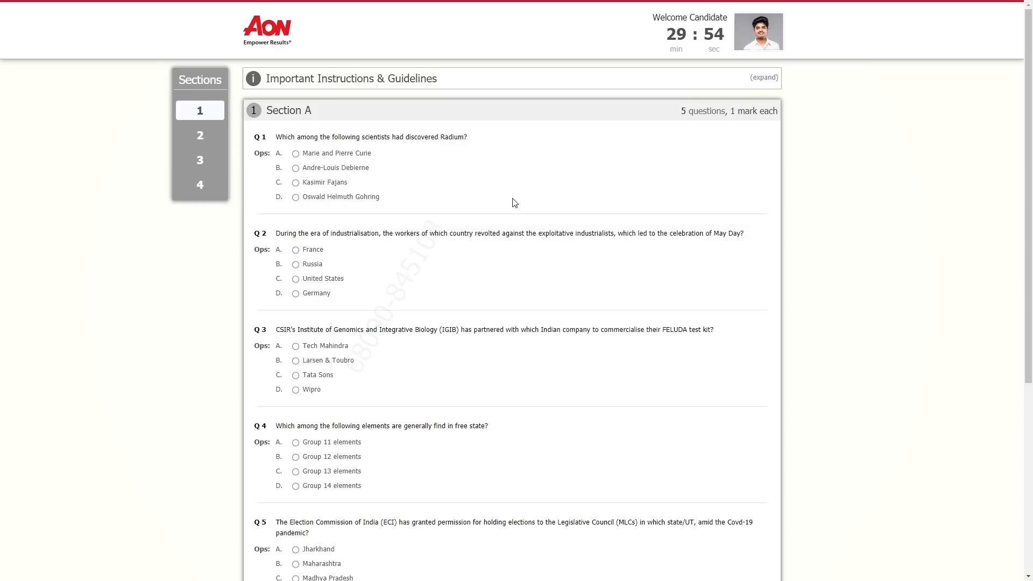
scroll(513, 202, "down", 4)
scroll(513, 202, "down", 3)
scroll(512, 202, "down", 1)
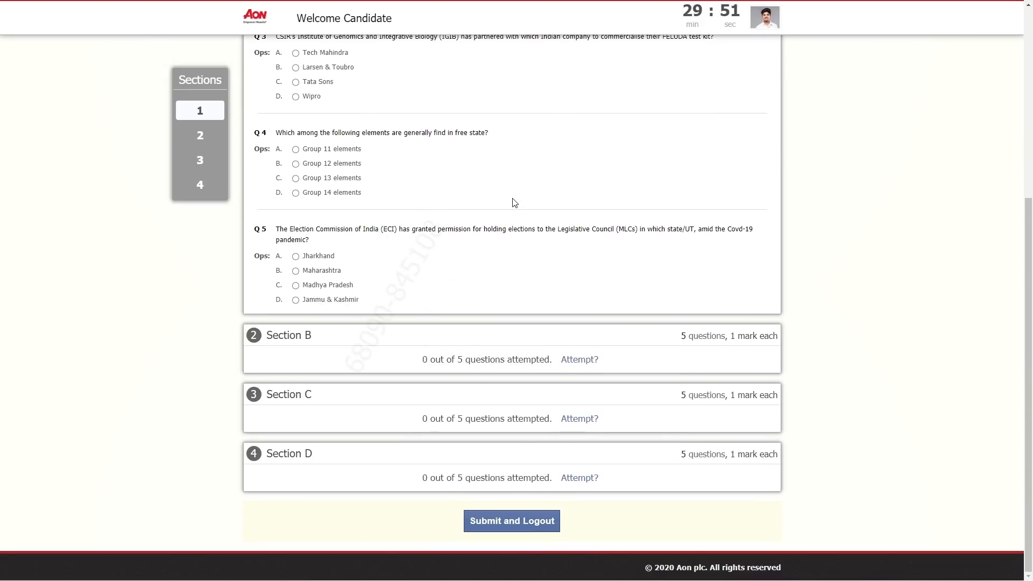
scroll(514, 201, "up", 5)
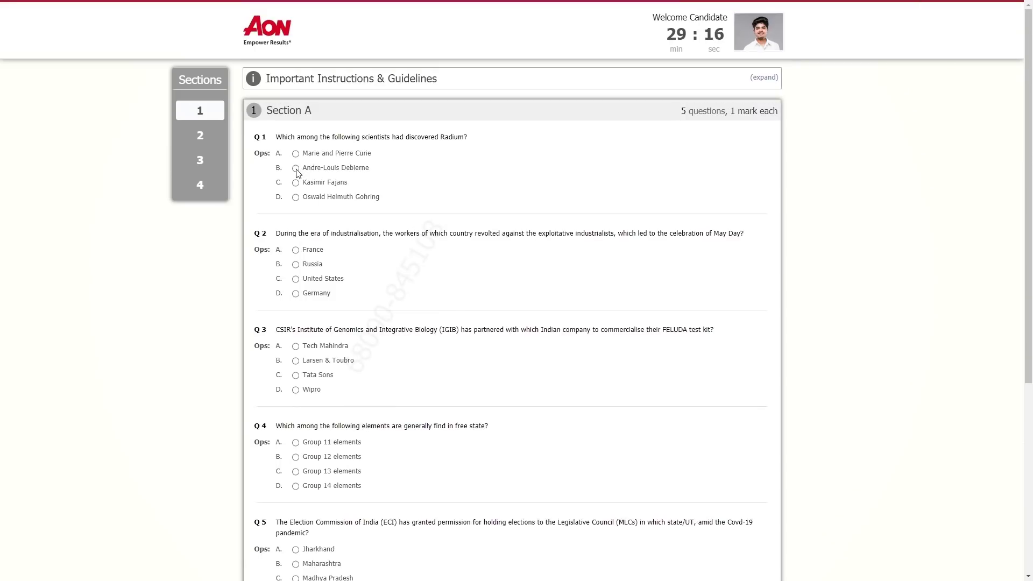
left_click(335, 168)
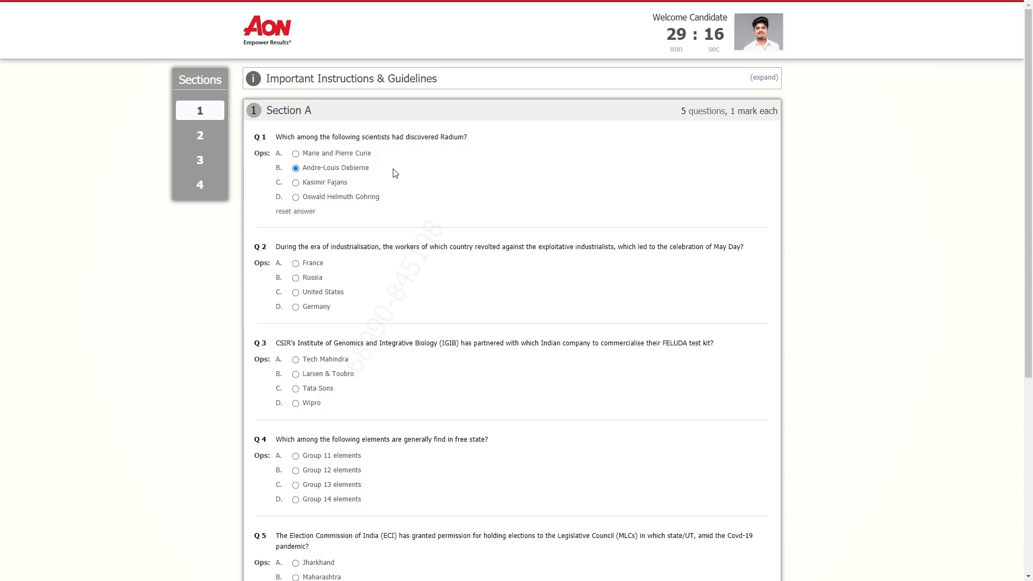
left_click(295, 211)
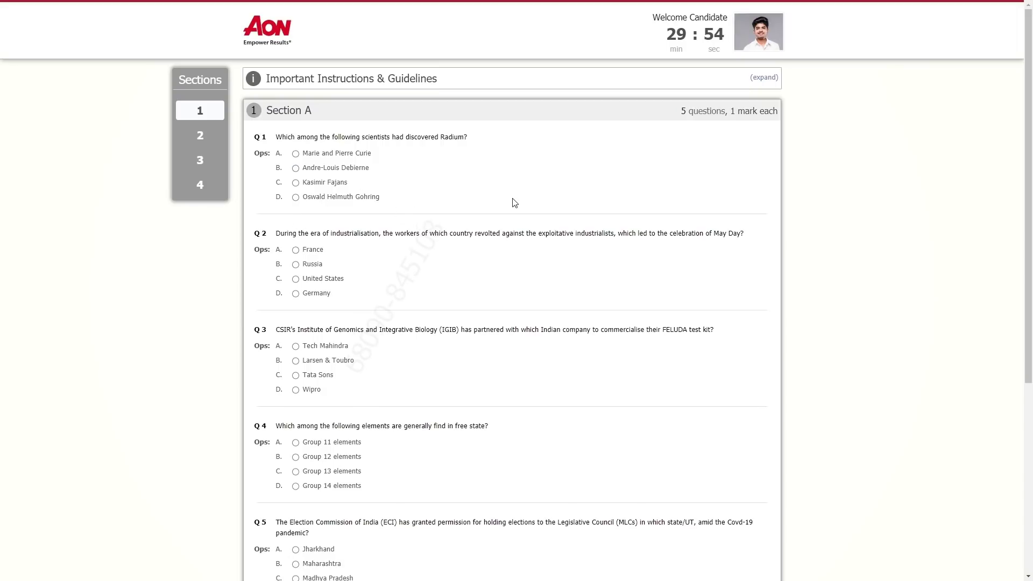
scroll(513, 201, "down", 3)
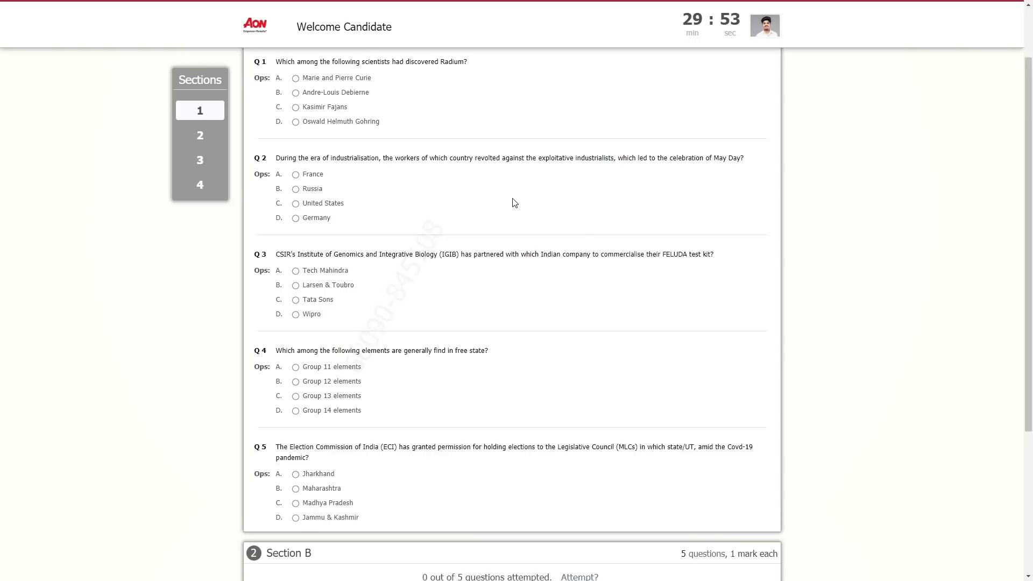
scroll(514, 201, "down", 3)
scroll(513, 202, "down", 3)
scroll(513, 202, "down", 1)
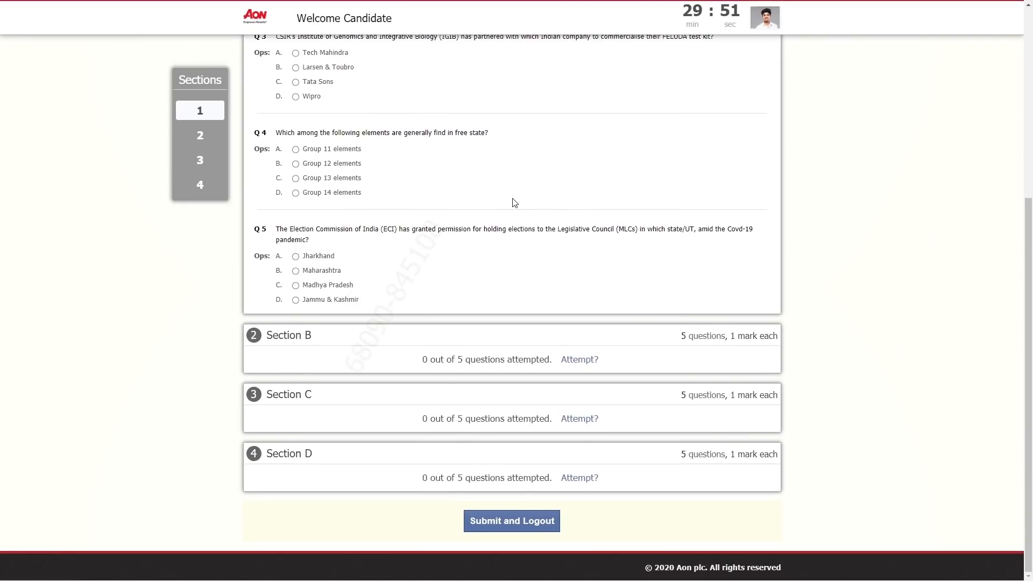
scroll(514, 202, "up", 5)
scroll(514, 202, "up", 3)
left_click(200, 136)
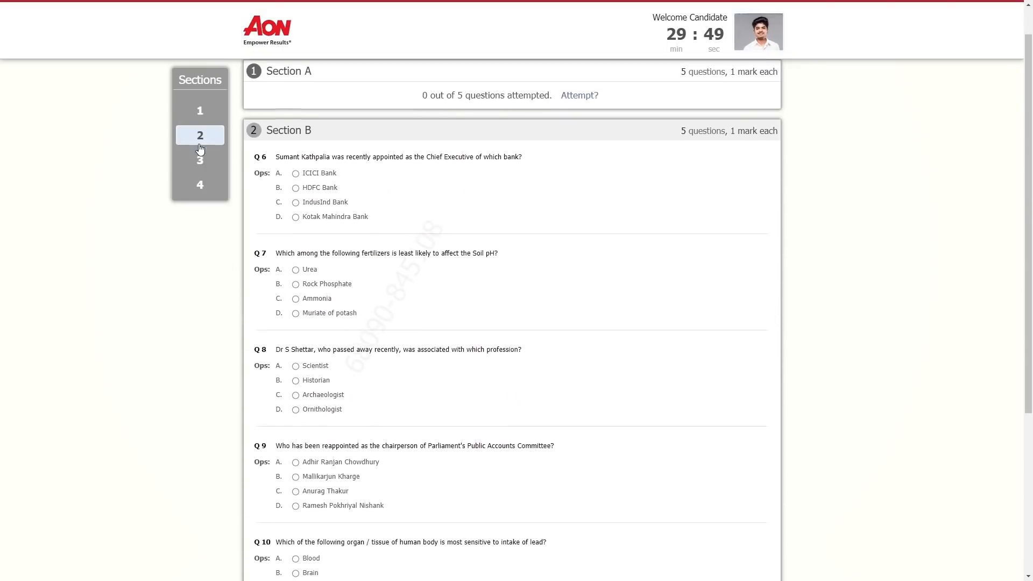
left_click(199, 160)
left_click(199, 184)
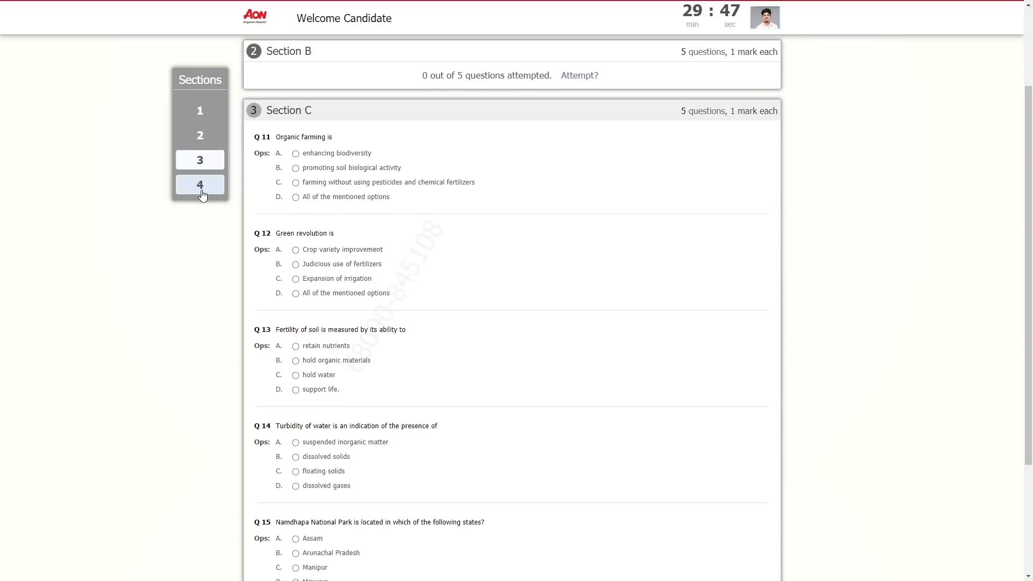
scroll(204, 218, "down", 1)
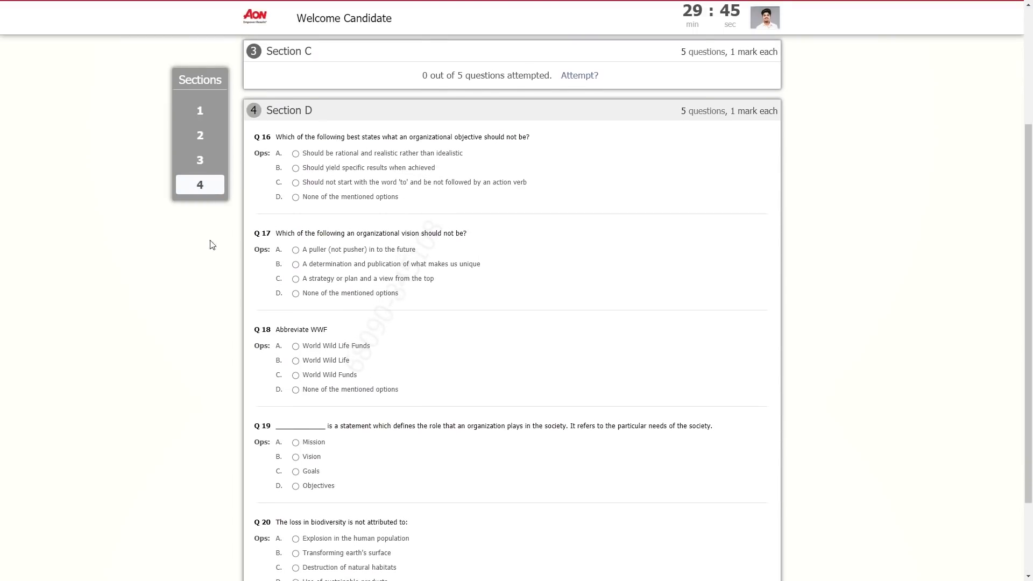
scroll(237, 242, "up", 2)
scroll(238, 243, "up", 4)
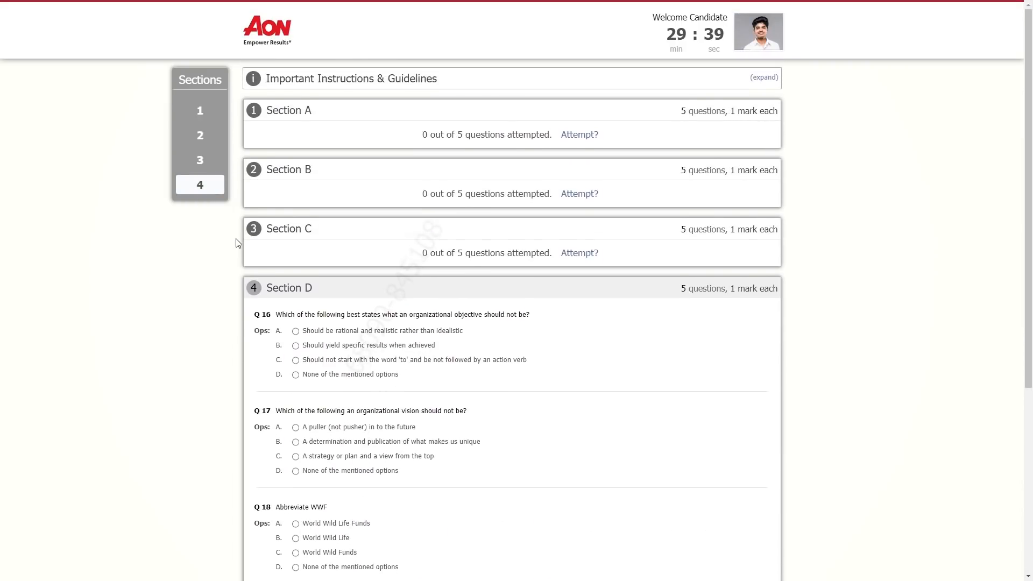
left_click(426, 110)
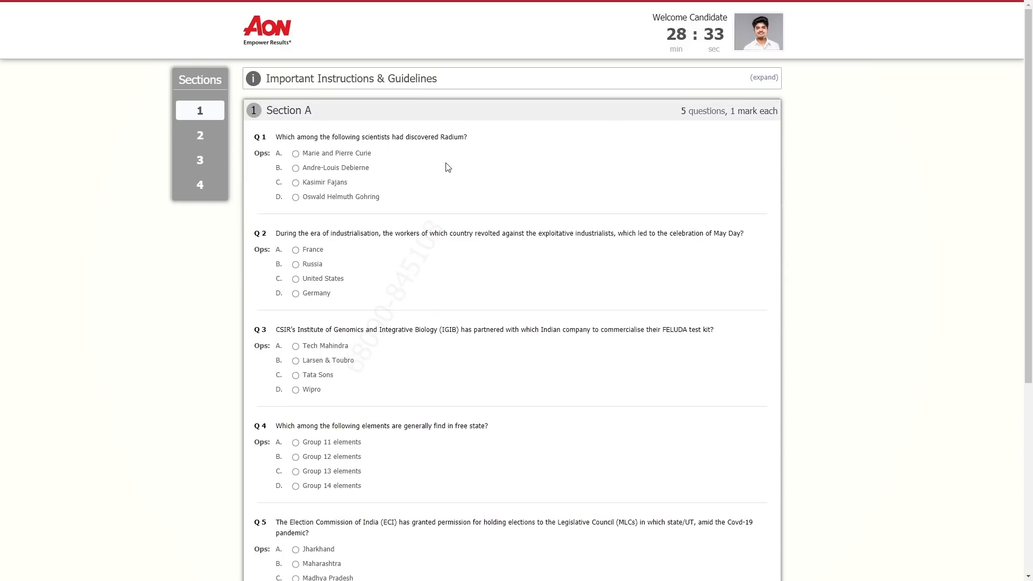
left_click(359, 154)
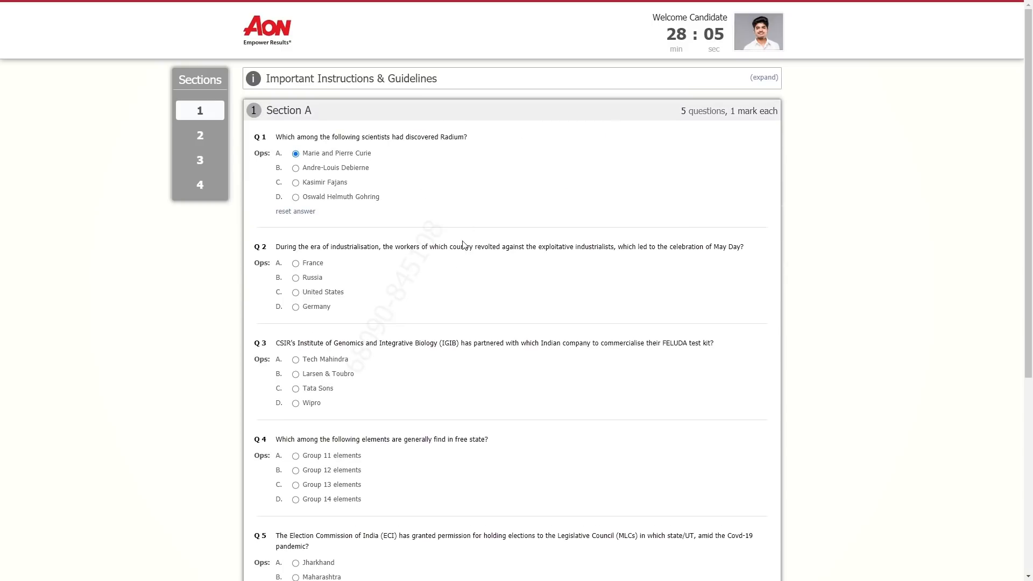
scroll(462, 244, "down", 3)
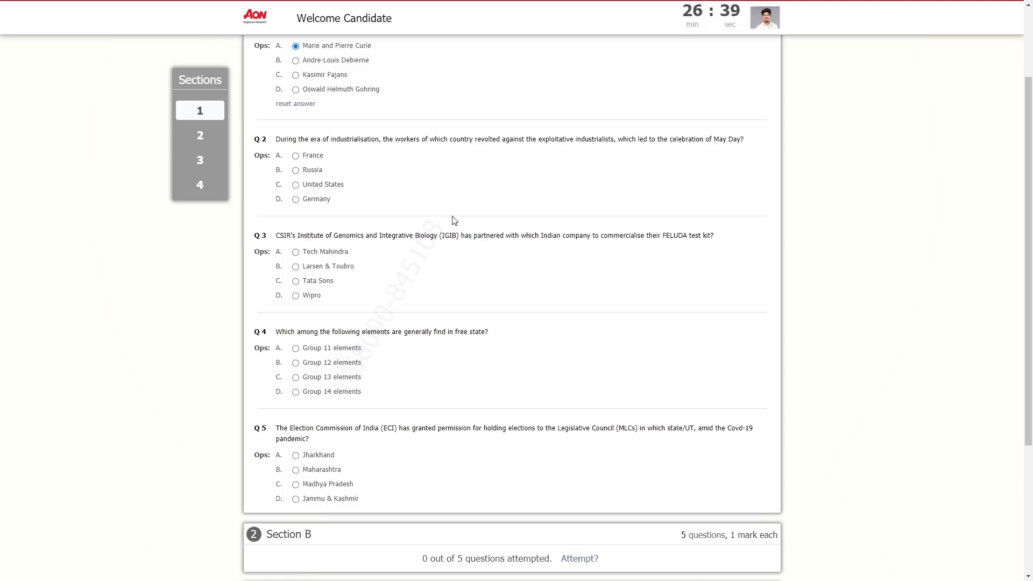
Step: Answer Q2 United States, Q3 Tata Sons and Section B's Q8 Historian
left_click(339, 187)
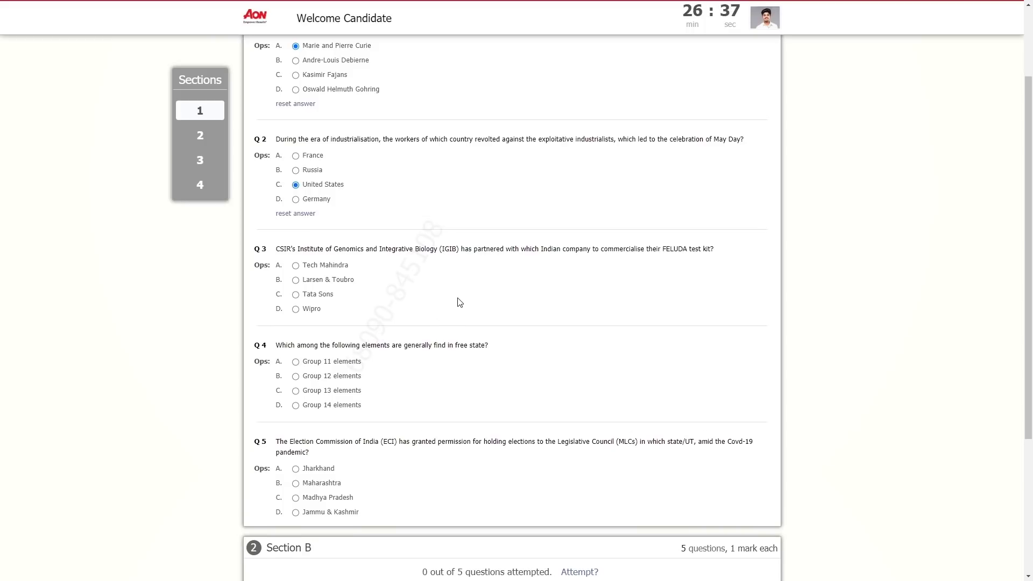
scroll(456, 303, "down", 3)
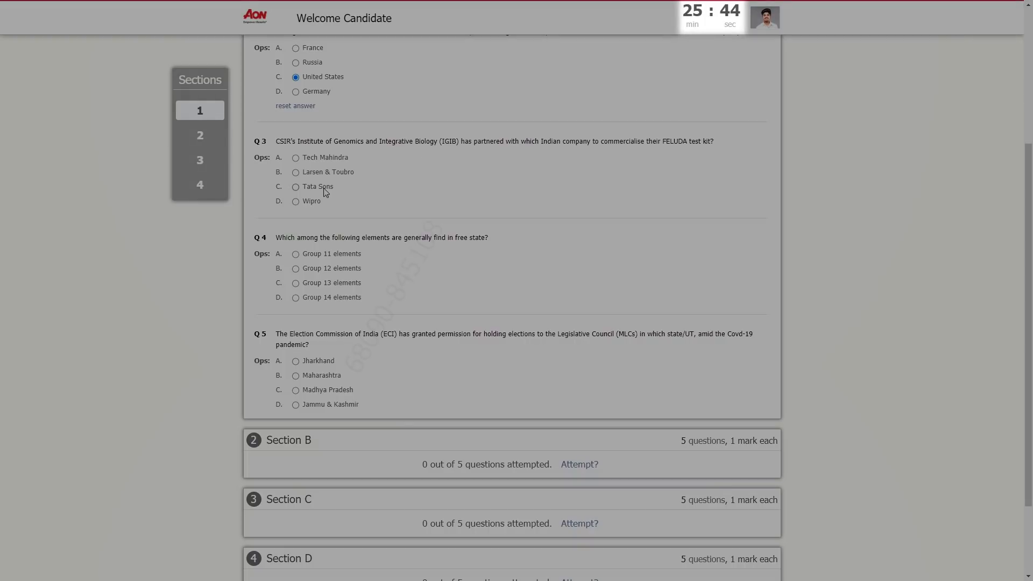
left_click(295, 186)
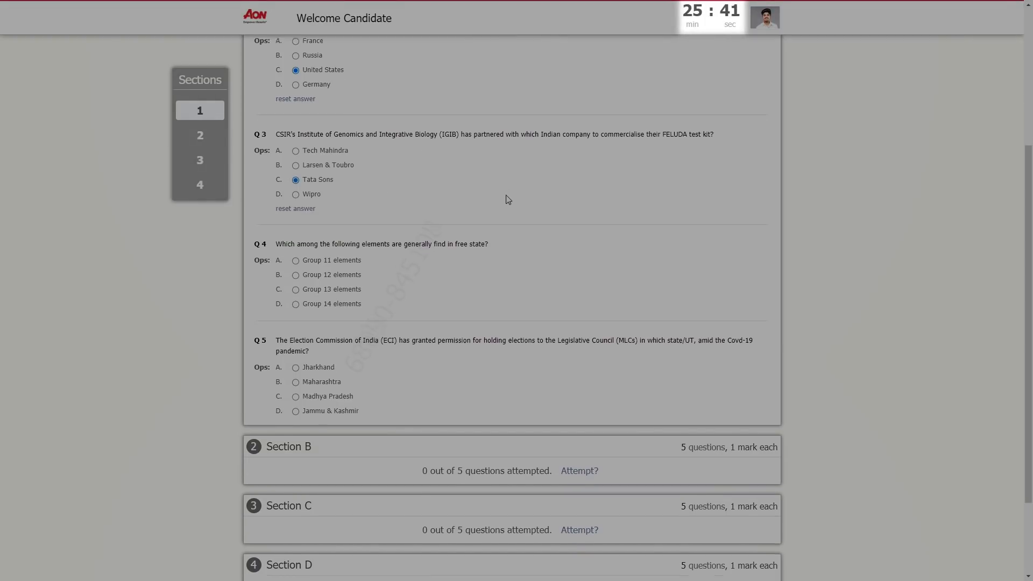
scroll(507, 199, "down", 2)
scroll(508, 200, "down", 2)
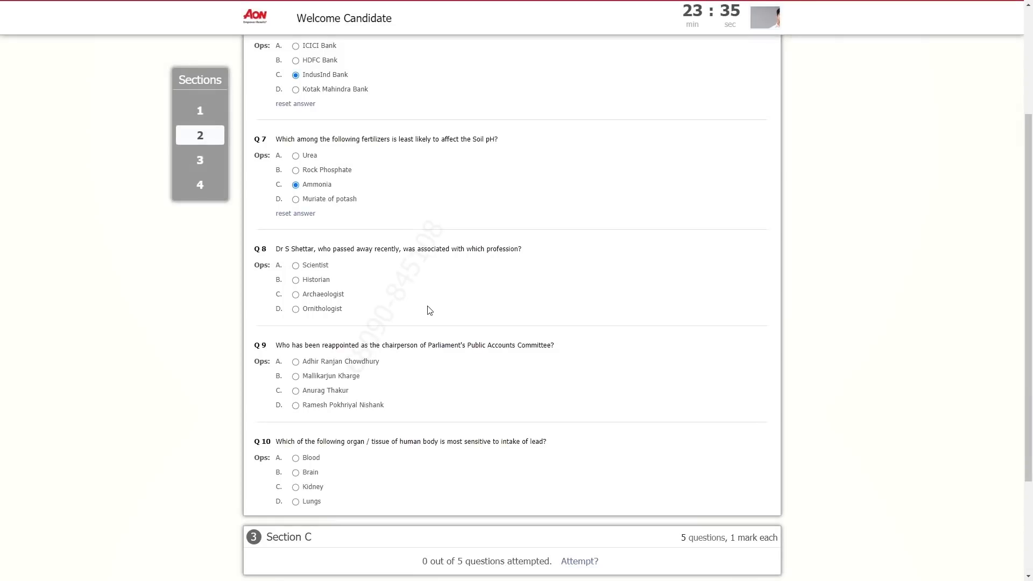
left_click(313, 280)
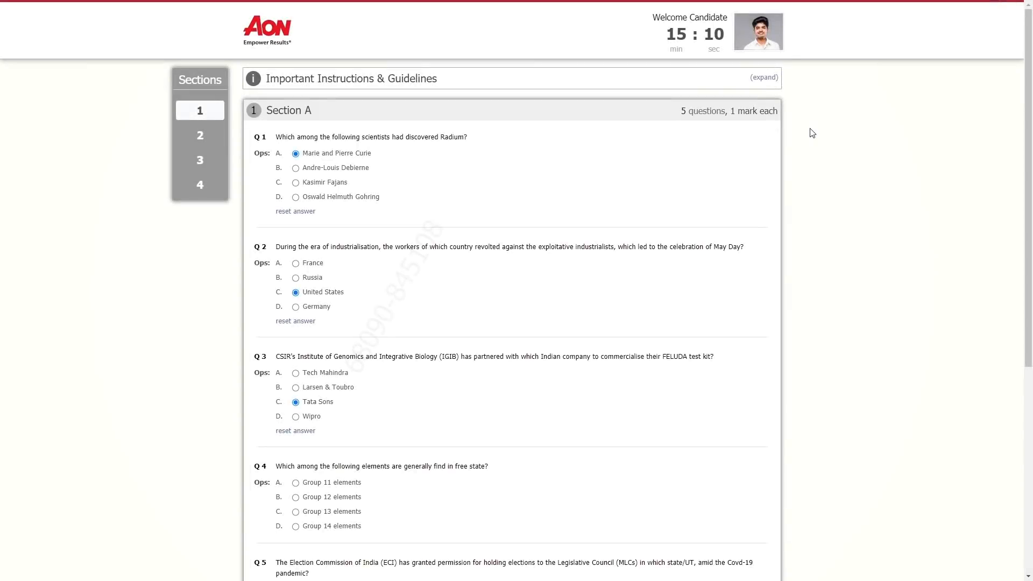
Step: Try switching windows with Alt+Tab and dismiss the invigilator's monitoring message
key("alt+Tab")
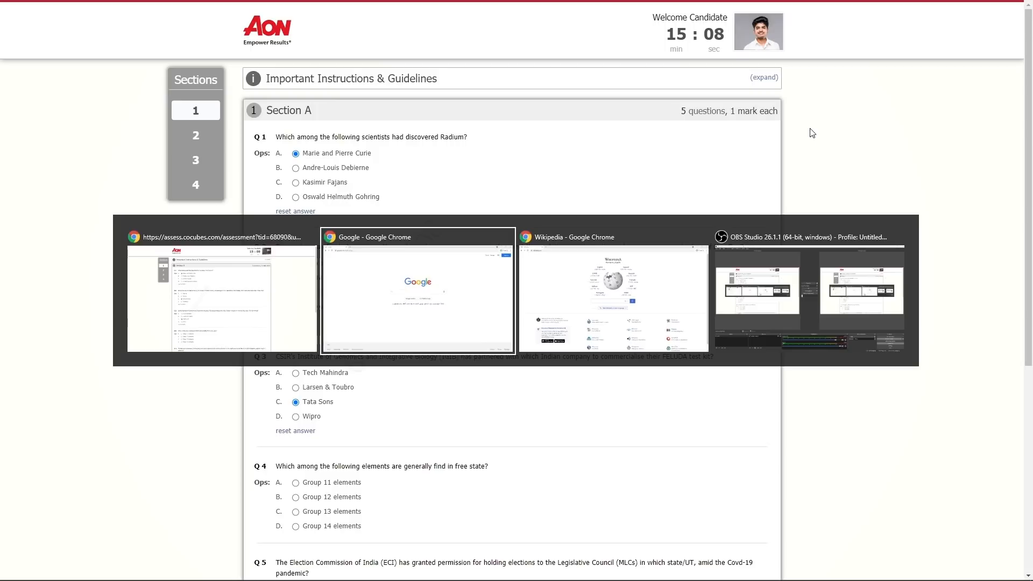
key("alt+Tab")
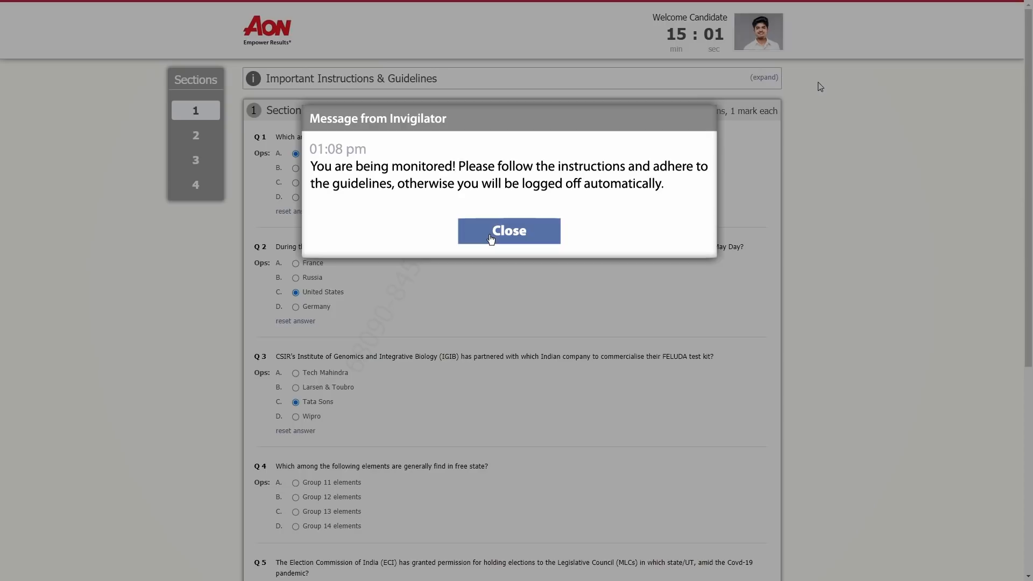
left_click(492, 237)
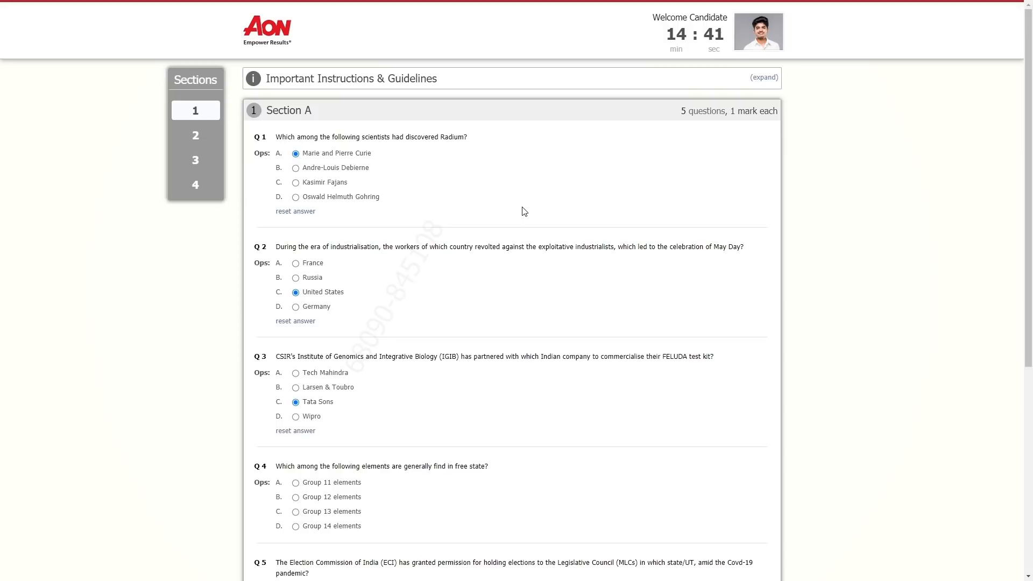
key("alt+Tab")
key("Escape")
Step: Leave fullscreen, disconnect and turn off Wi-Fi from the tray, and return to the exam
key("Escape")
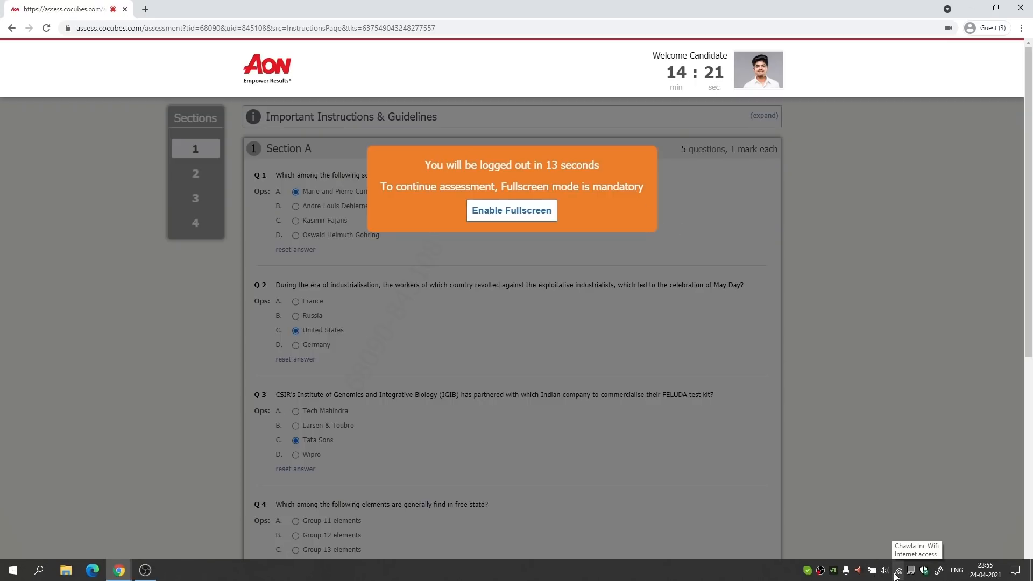
left_click(897, 570)
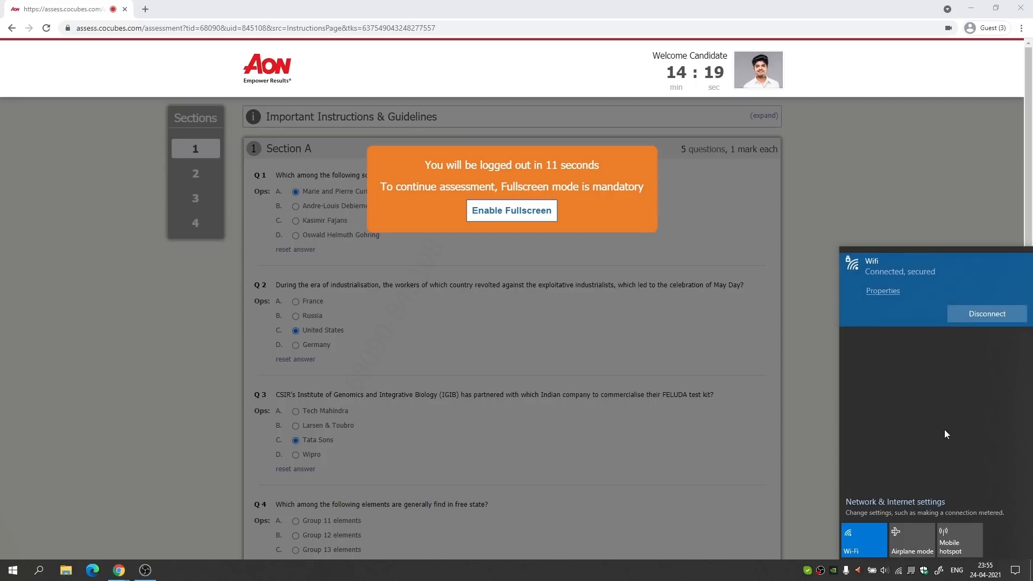
left_click(977, 315)
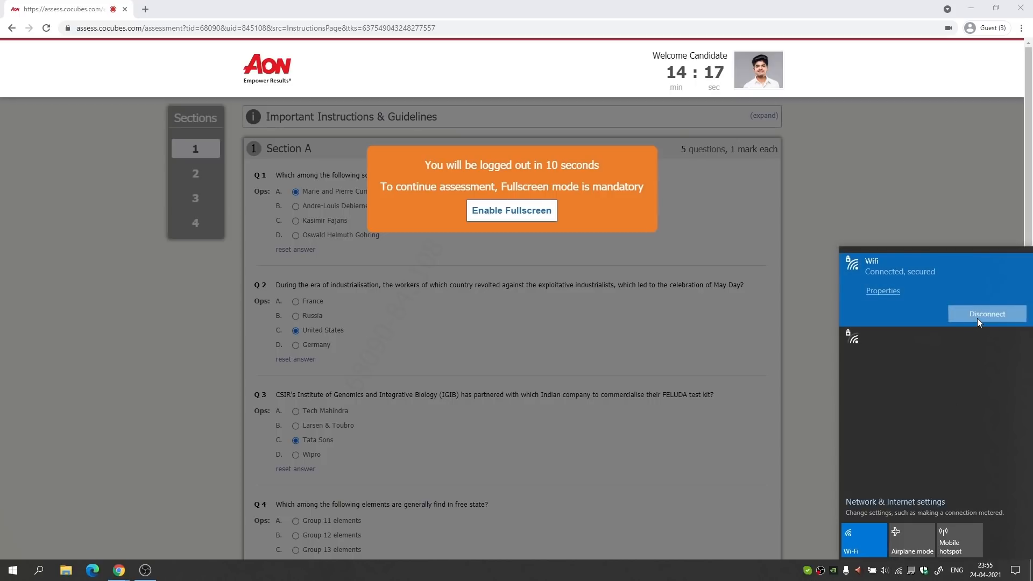
left_click(858, 539)
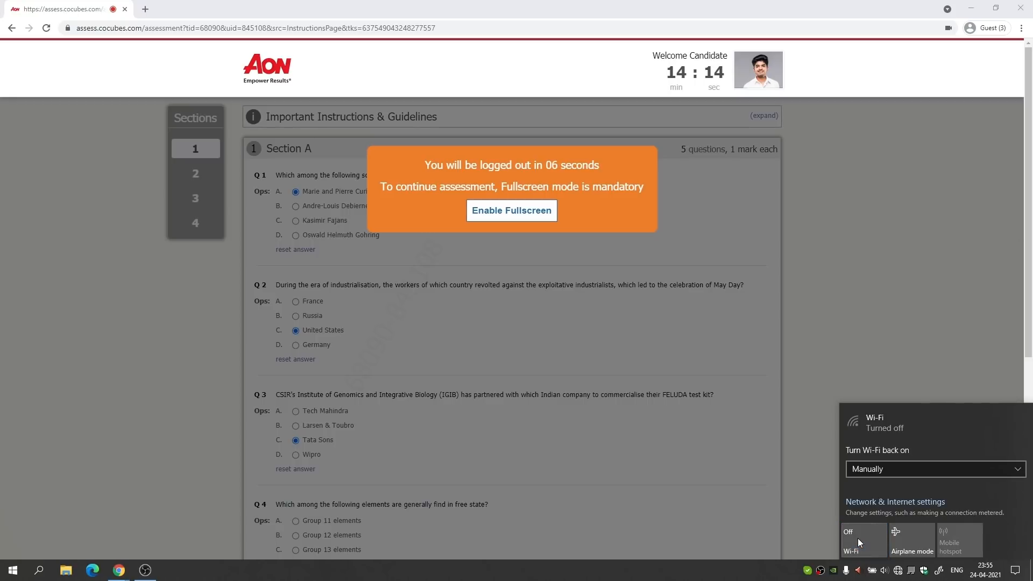
left_click(825, 340)
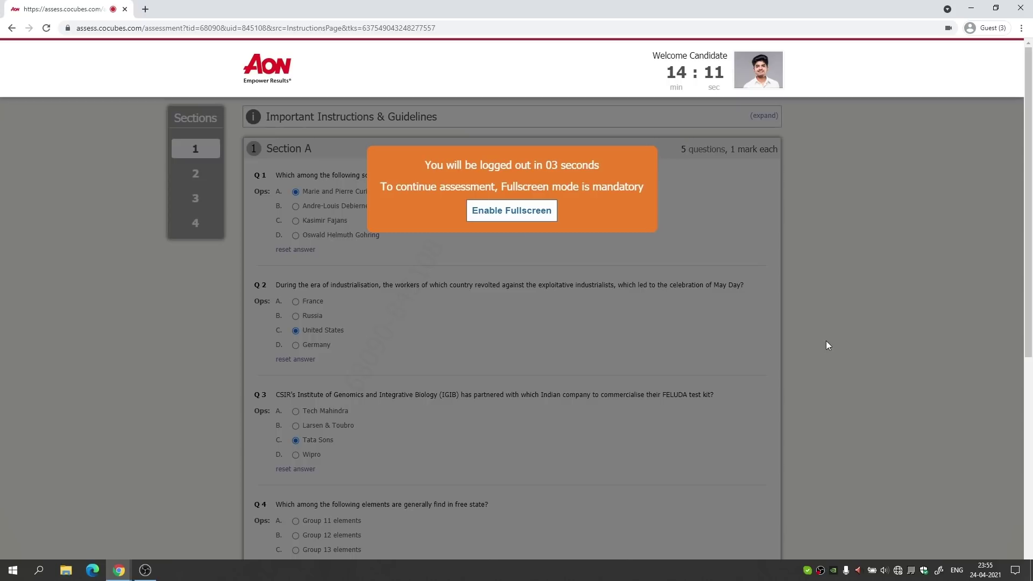
left_click(516, 214)
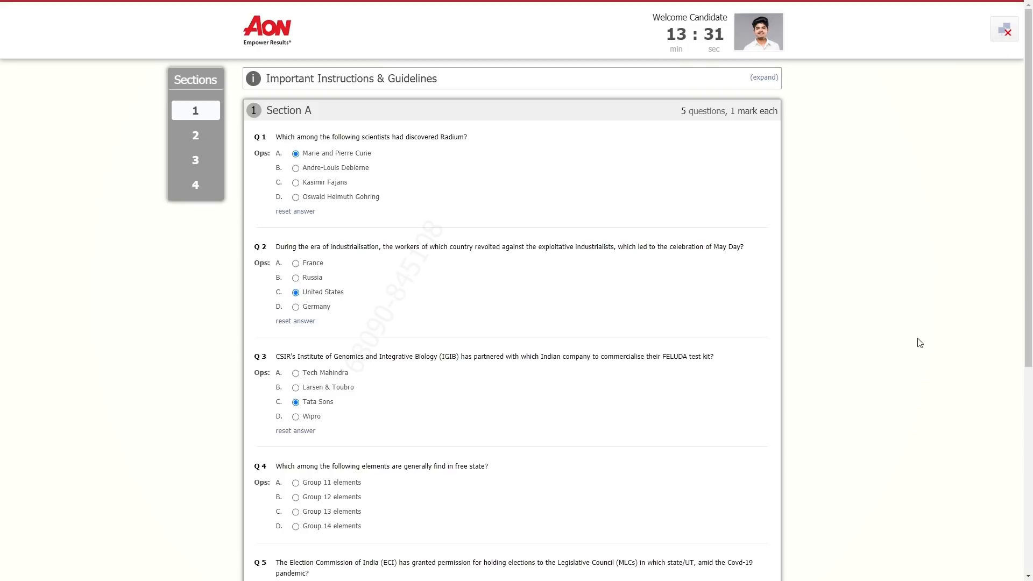
key("Escape")
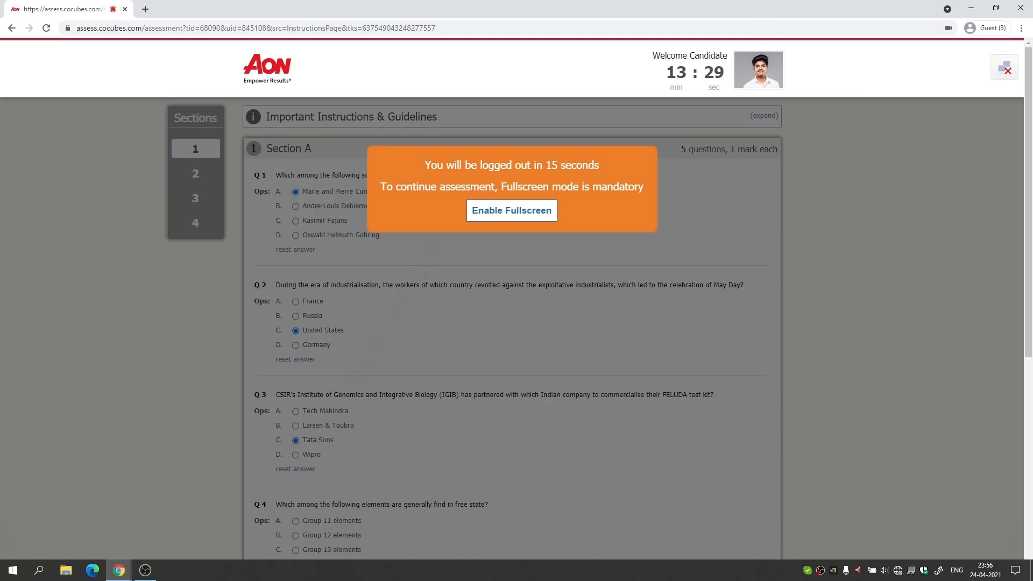
Step: Turn Wi-Fi back on and jump through Sections B and C to Section D
left_click(897, 570)
left_click(855, 540)
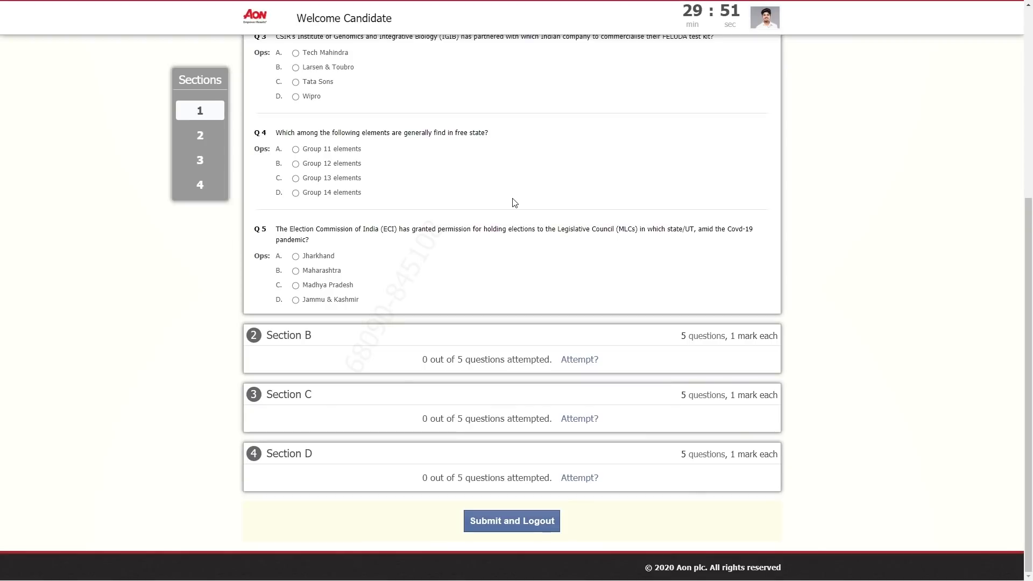
scroll(513, 202, "up", 3)
scroll(513, 203, "up", 3)
scroll(513, 203, "up", 3)
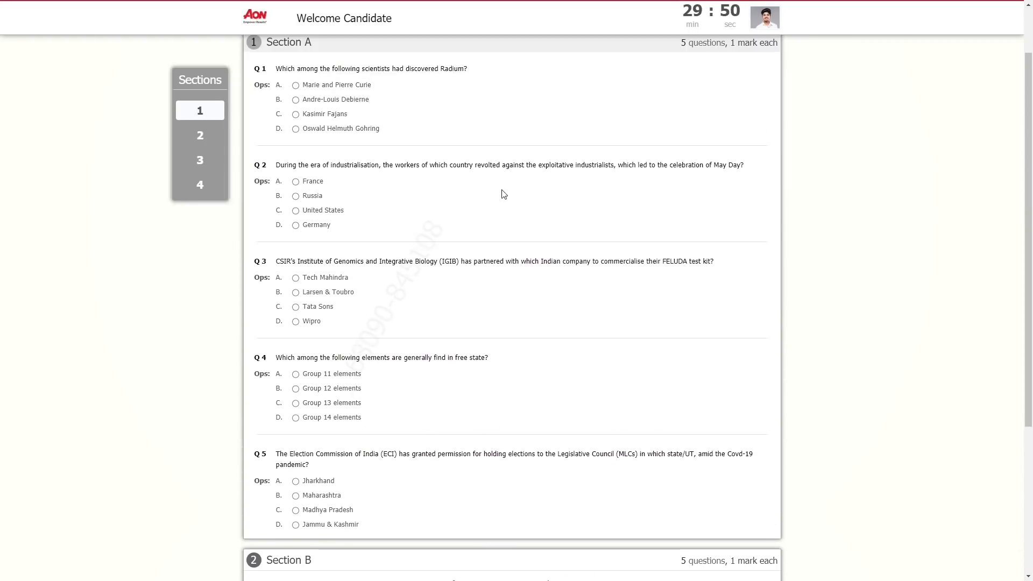
scroll(501, 193, "up", 3)
scroll(268, 155, "up", 1)
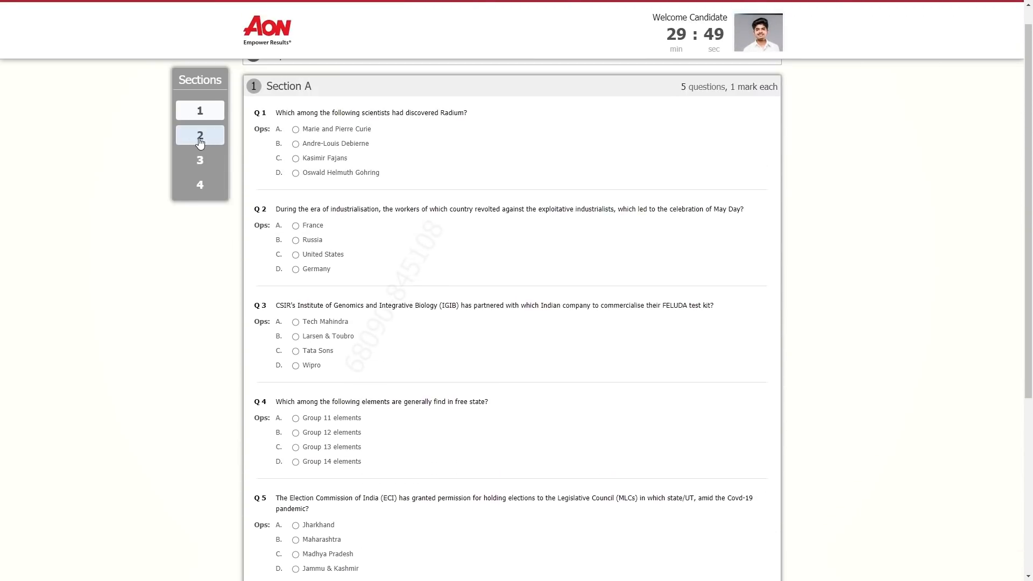
left_click(199, 136)
left_click(200, 160)
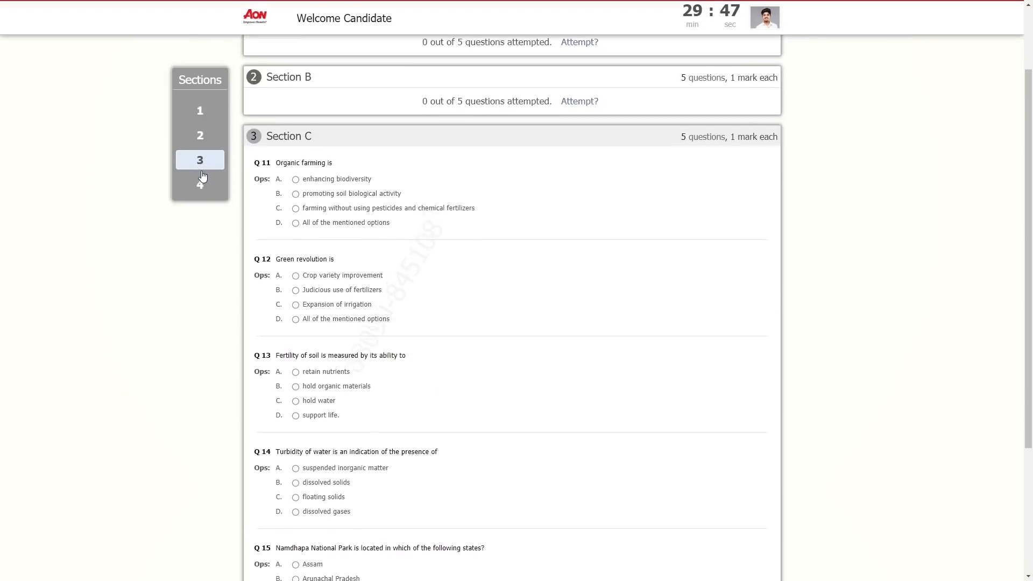
left_click(200, 184)
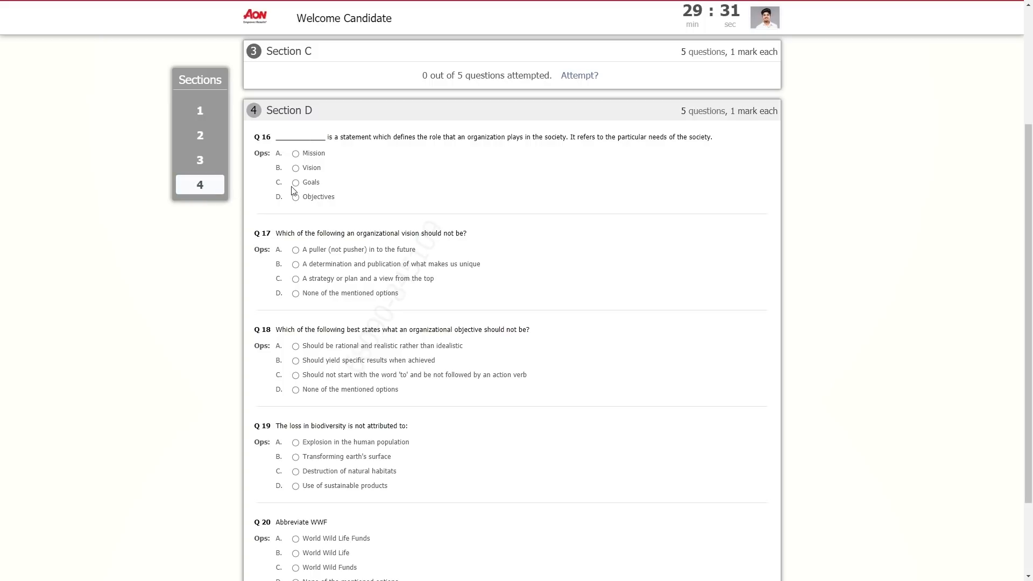
Step: Answer Q16 with Vision and then clear the selection
left_click(312, 168)
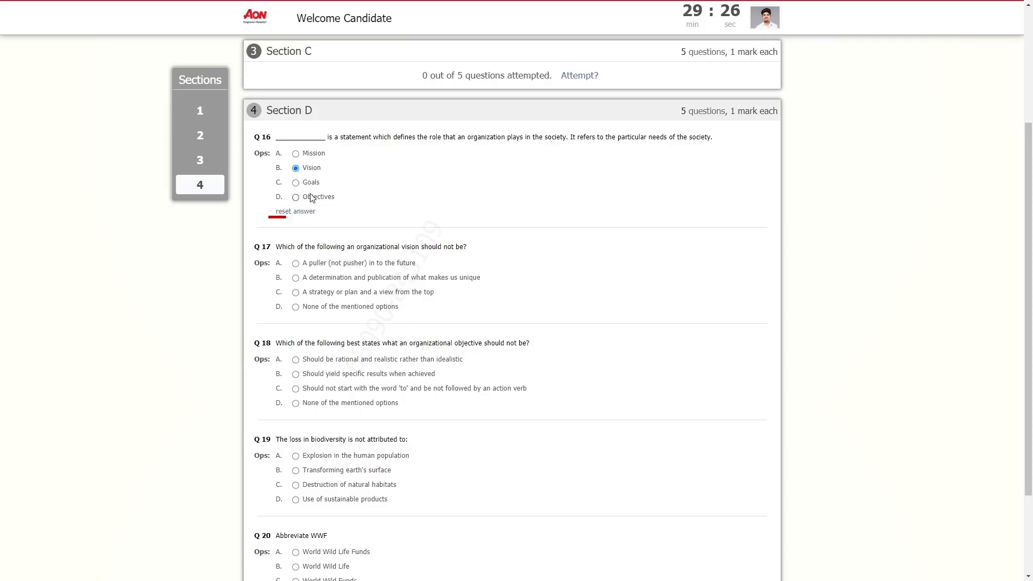
left_click(304, 211)
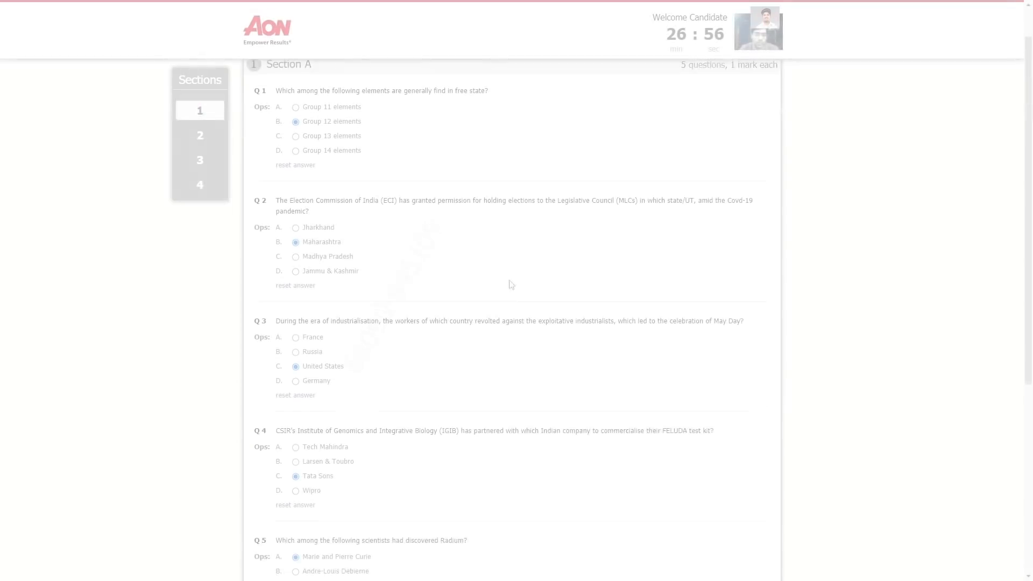
scroll(510, 323, "down", 5)
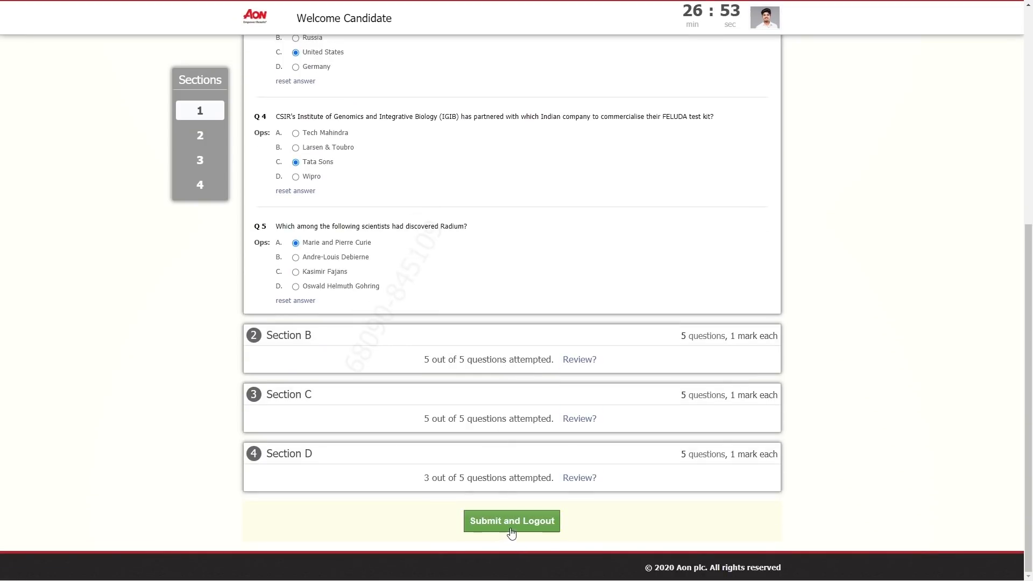
Step: Back out of submitting, answer Q17 None of the mentioned and Q18 option B, and resubmit for confirmation
left_click(538, 532)
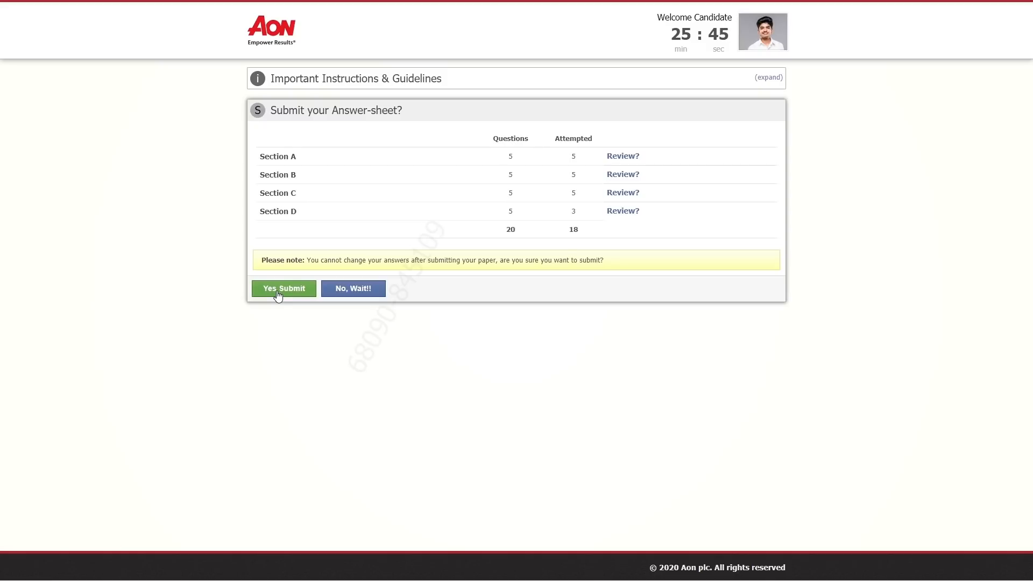
left_click(352, 292)
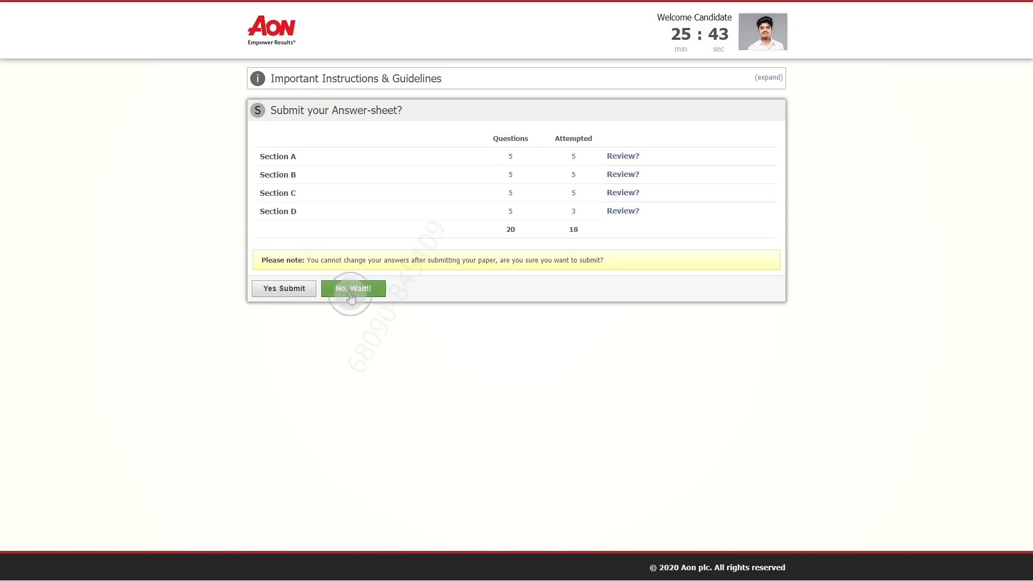
scroll(355, 307, "down", 3)
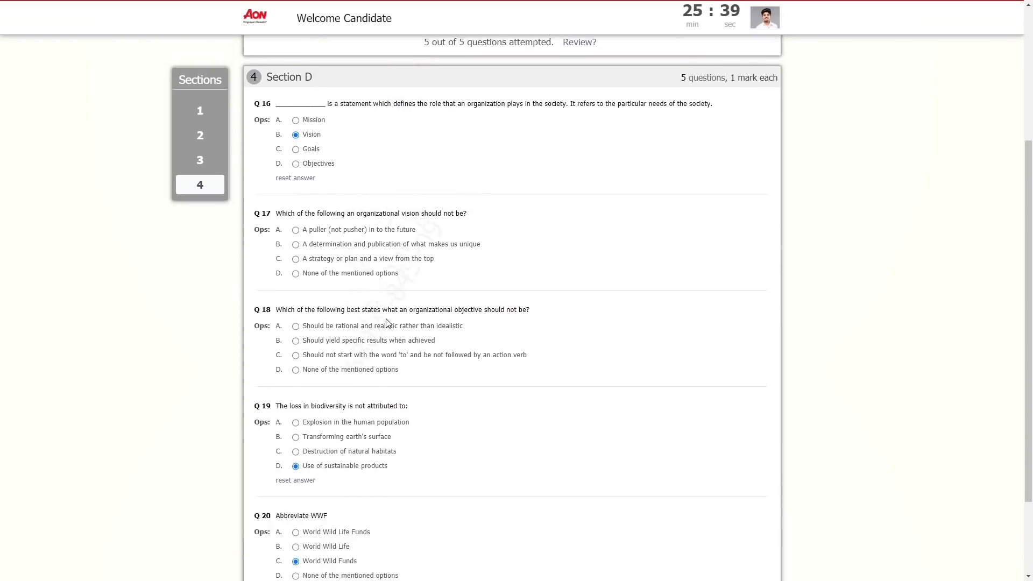
scroll(386, 322, "down", 1)
left_click(361, 219)
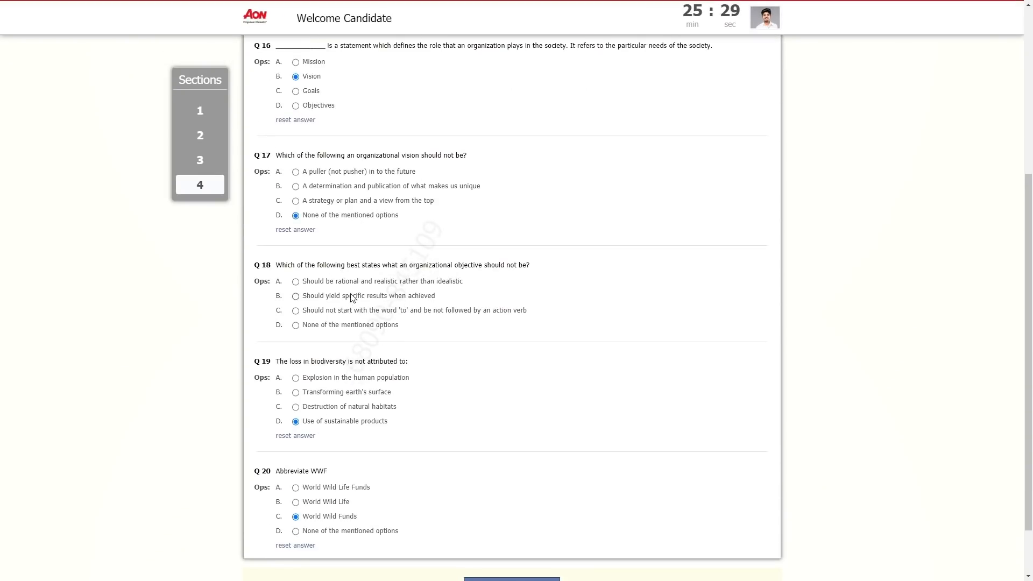
left_click(353, 296)
scroll(517, 371, "down", 3)
left_click(493, 519)
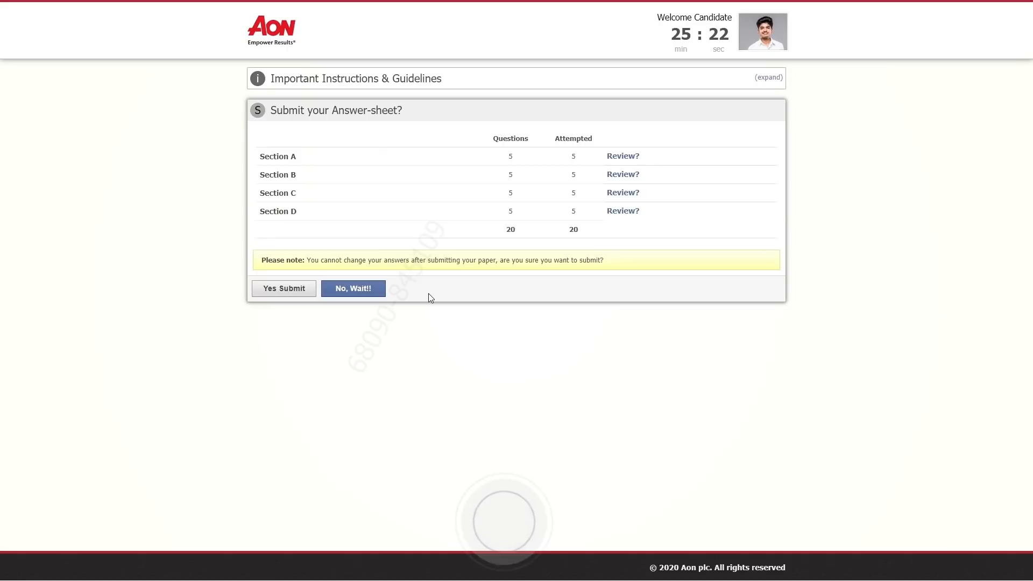
Step: Confirm with Yes Submit, finalizing the GAT 2021 mock with all 20 questions attempted
left_click(284, 287)
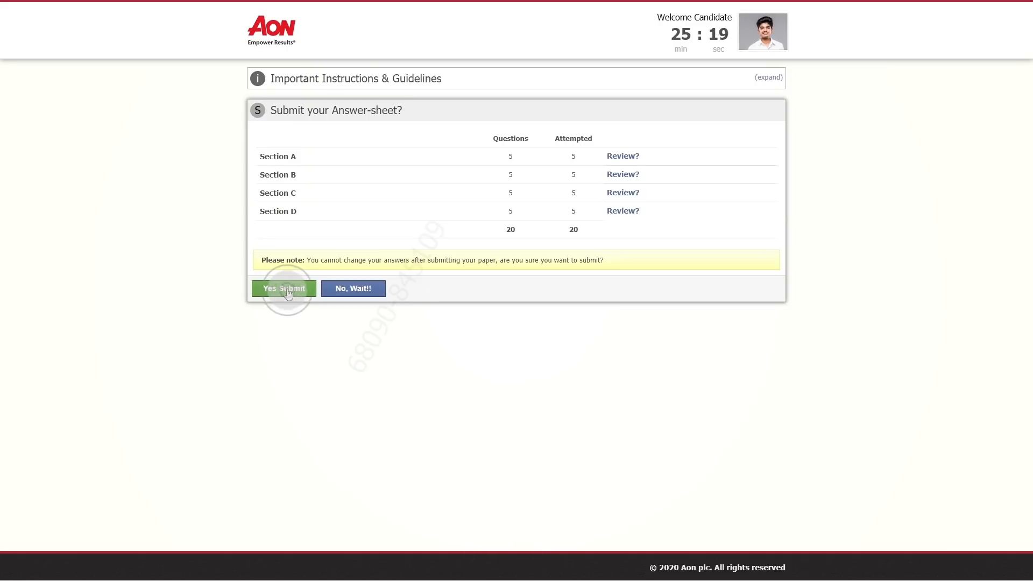